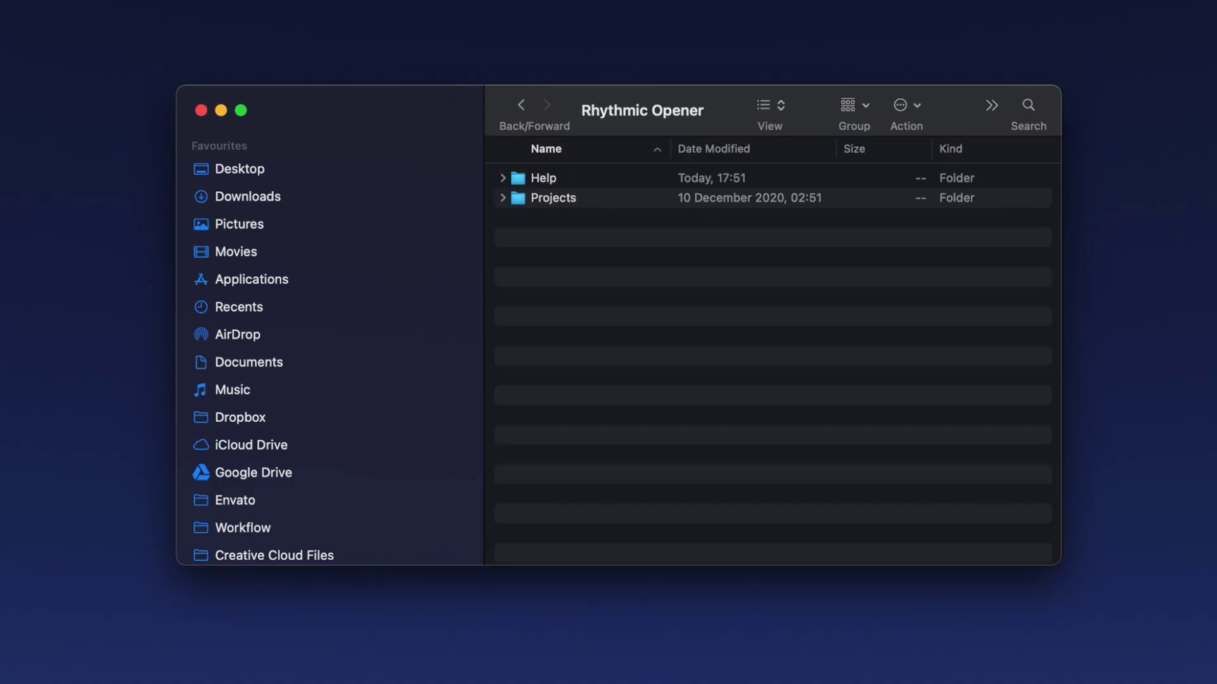
Step: Read the Help folder's Read Me page, then select the (16x9) Rhythmic Opener (17.x).aep project
{"action": "left_click", "coordinate": [511, 178]}
{"action": "left_click", "coordinate": [502, 178]}
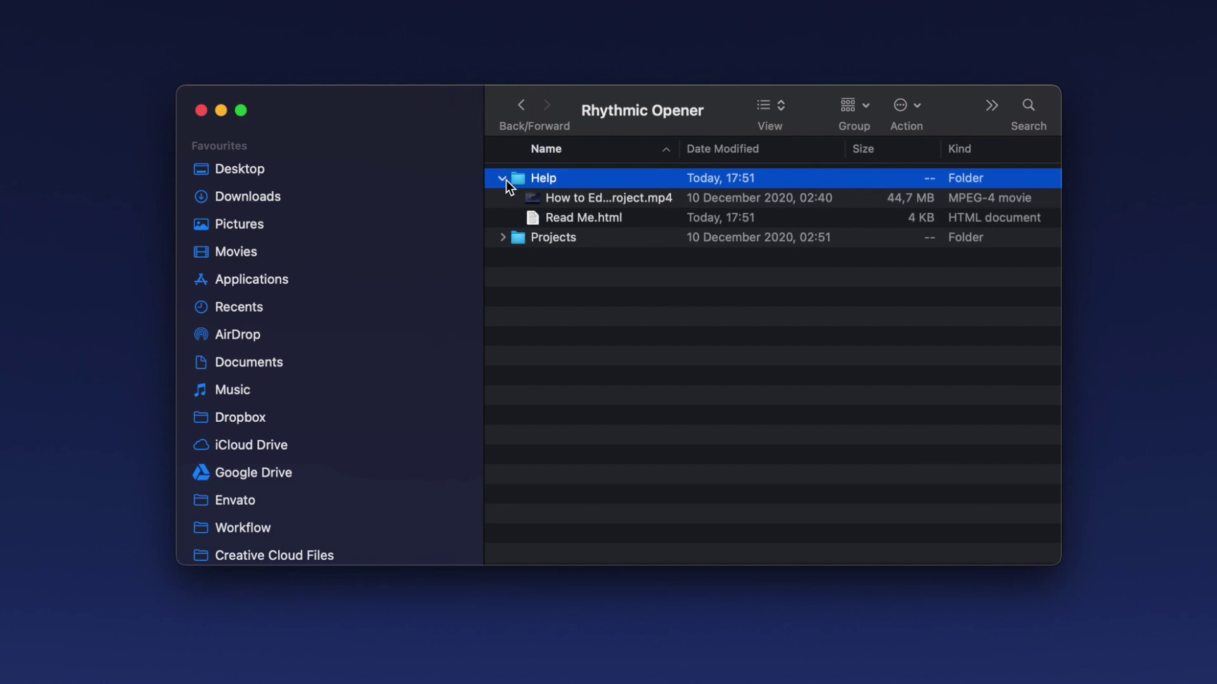
{"action": "left_click", "coordinate": [533, 216]}
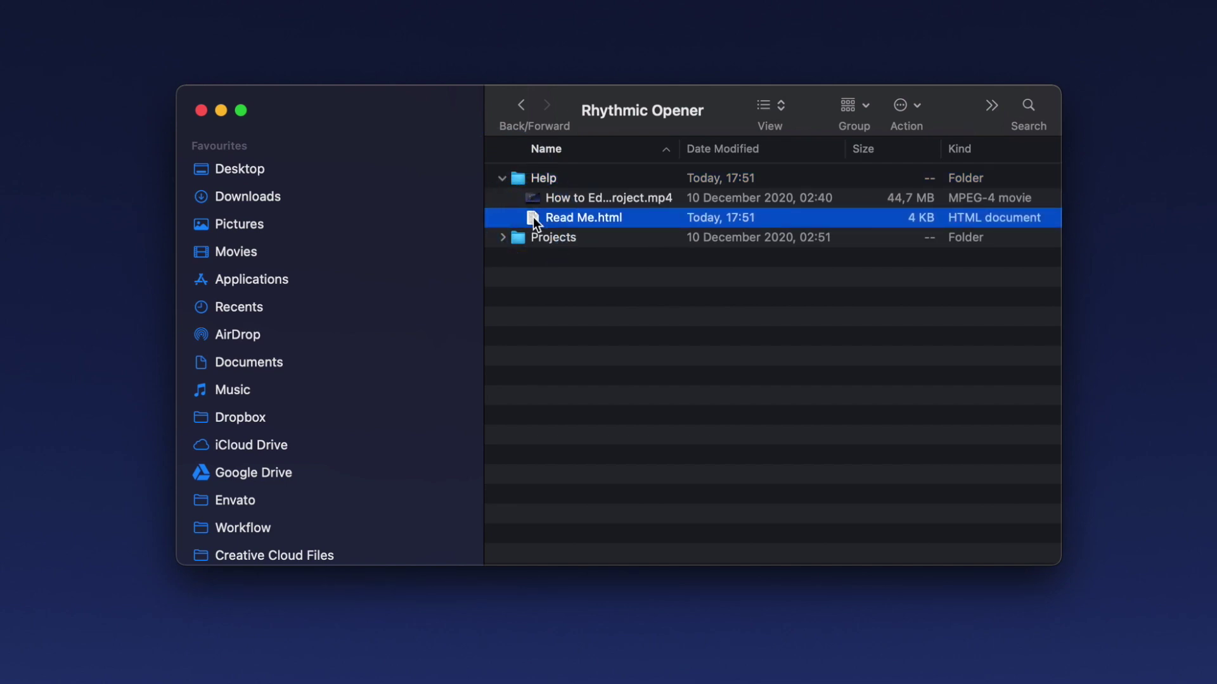
{"action": "double_click", "coordinate": [533, 217]}
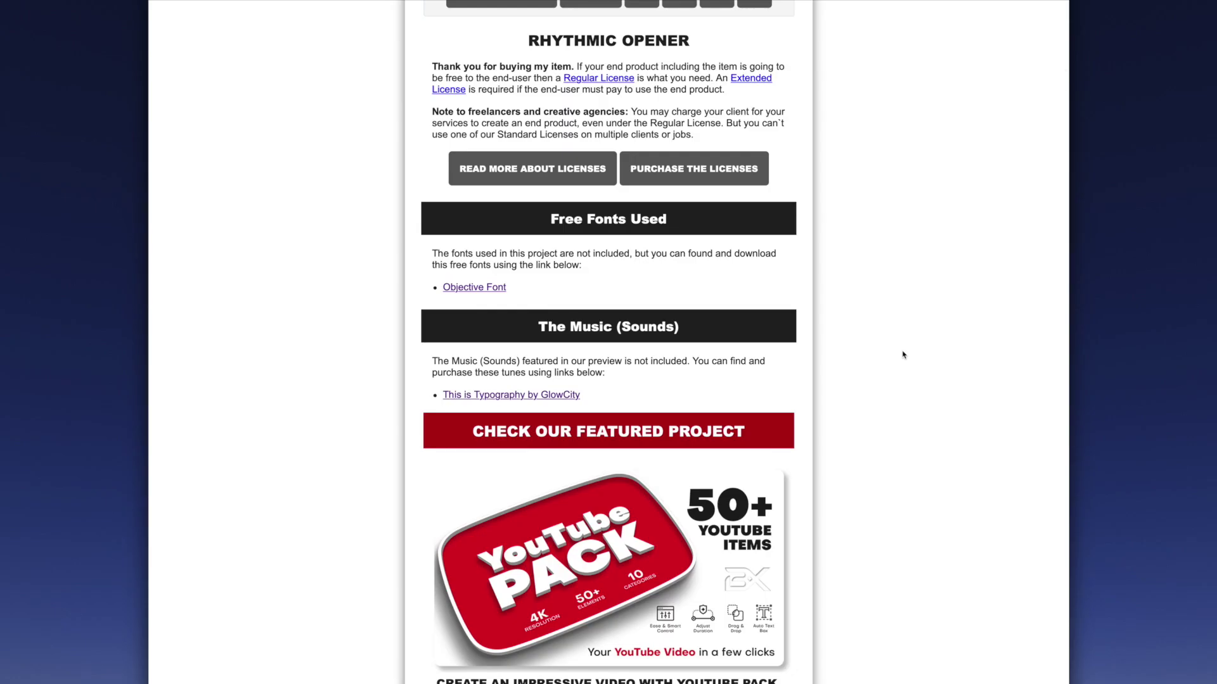
{"action": "scroll", "coordinate": [880, 338], "scroll_direction": "up", "scroll_amount": 5}
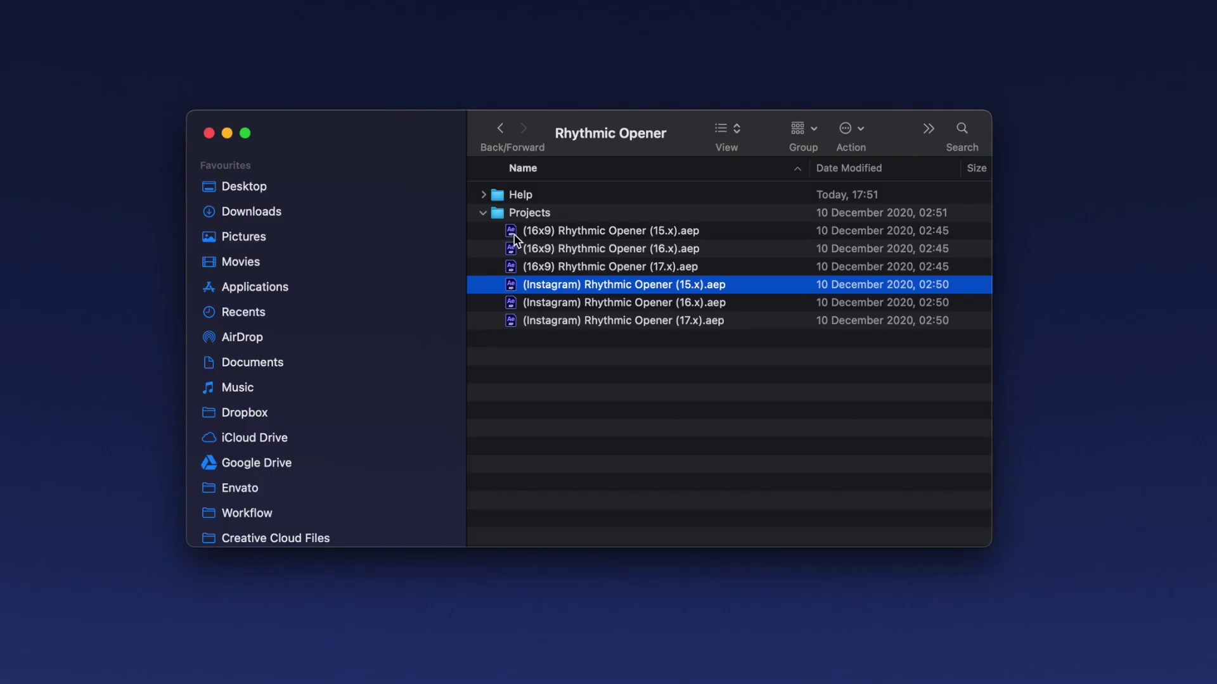
{"action": "left_click", "coordinate": [537, 267]}
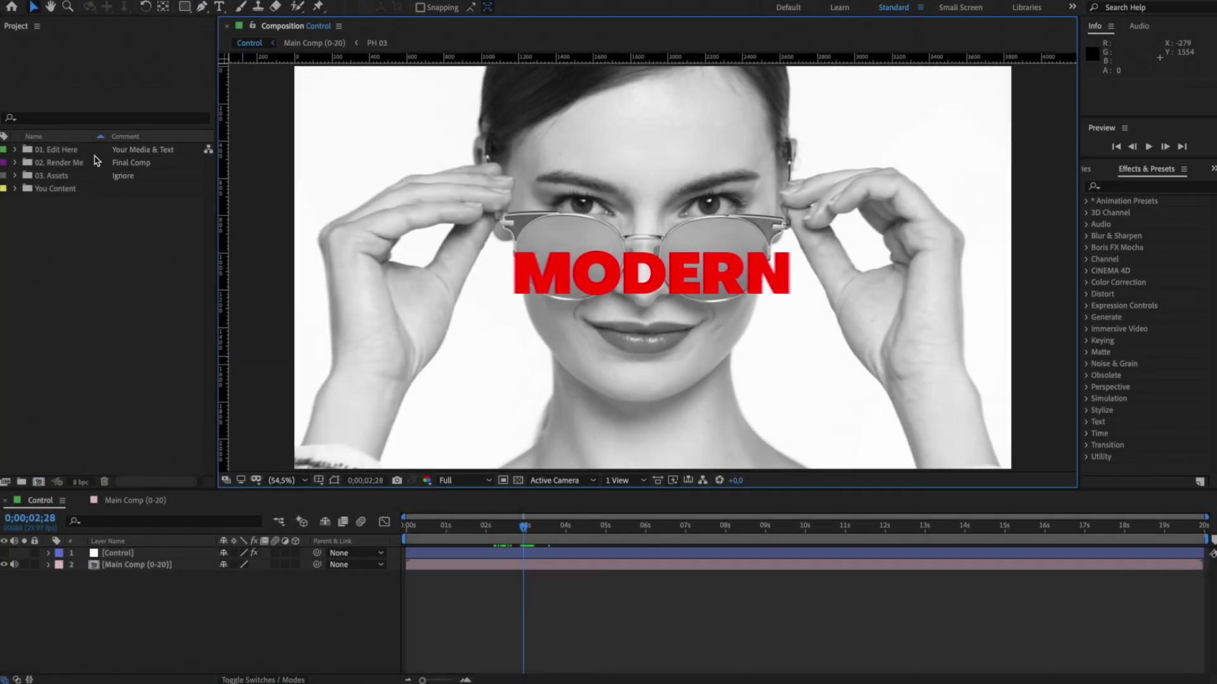
Step: Expand 01. Edit Here and 01. Add Media, and inspect the Control layer's effect settings
{"action": "left_click", "coordinate": [39, 150]}
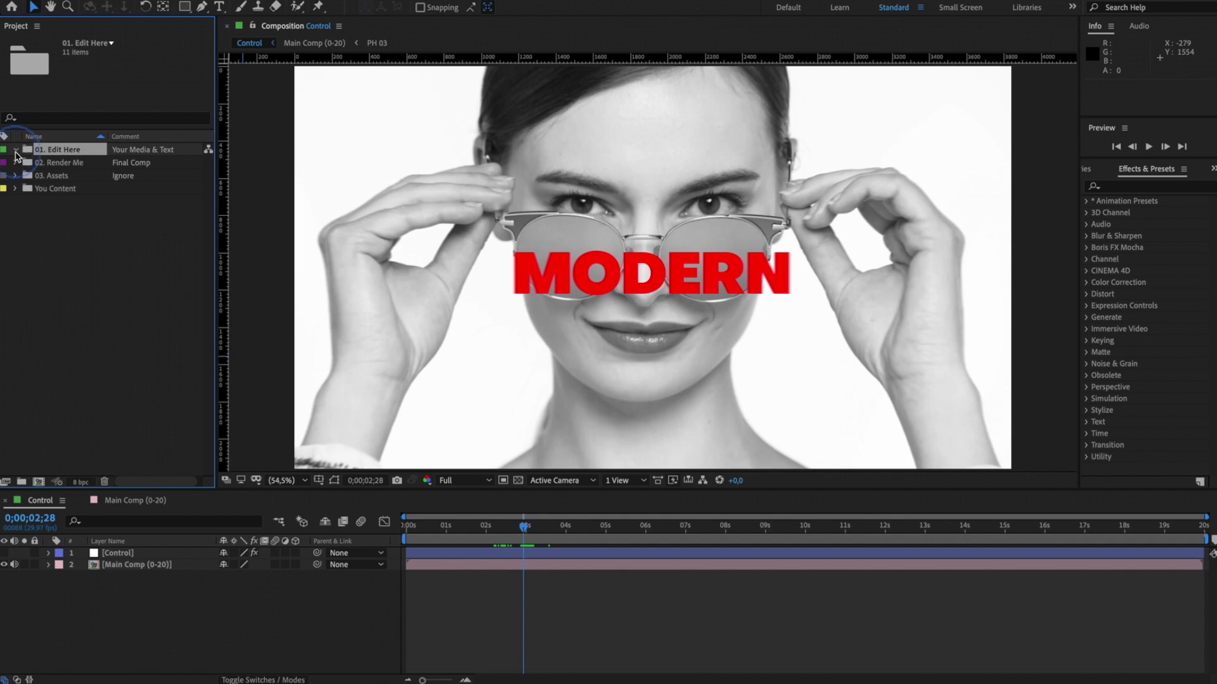
{"action": "left_click", "coordinate": [15, 150]}
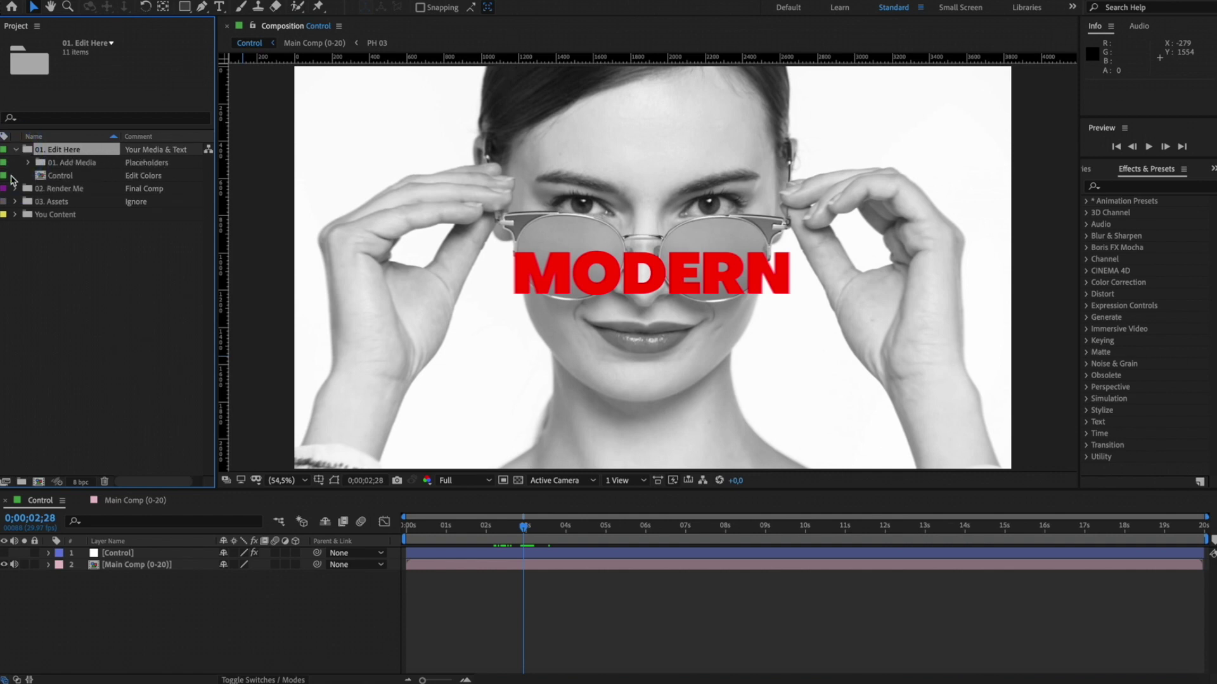
{"action": "left_click", "coordinate": [66, 164]}
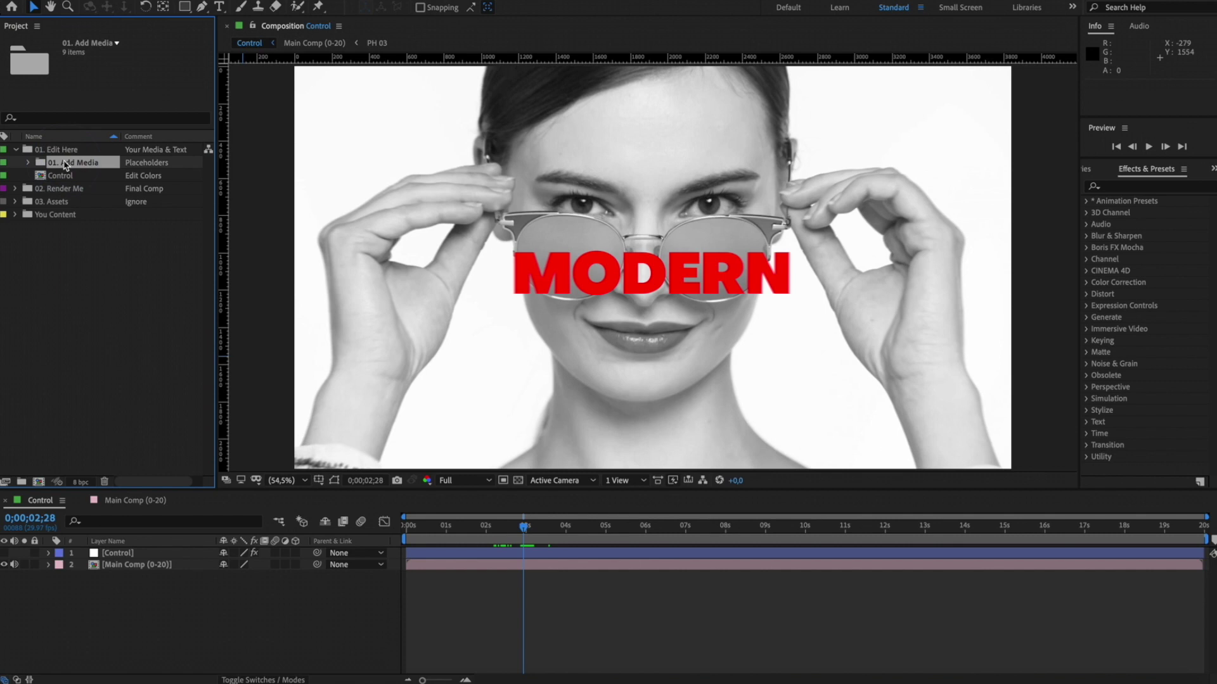
{"action": "left_click", "coordinate": [28, 163]}
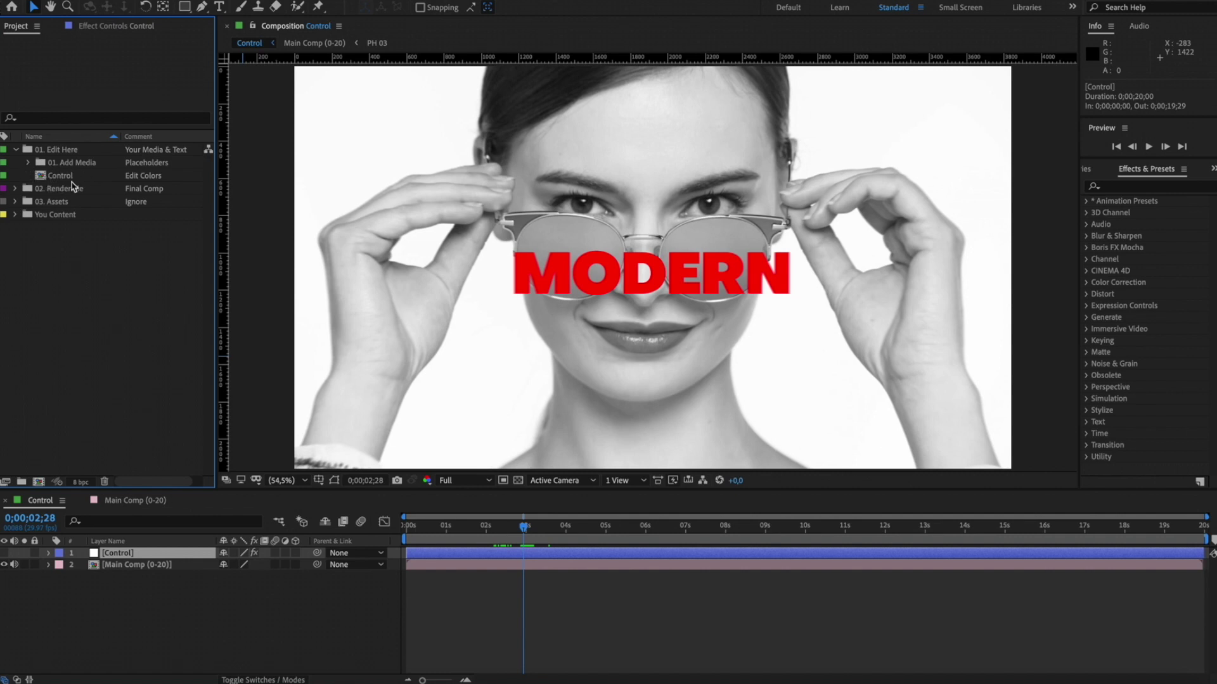
{"action": "left_click", "coordinate": [57, 179]}
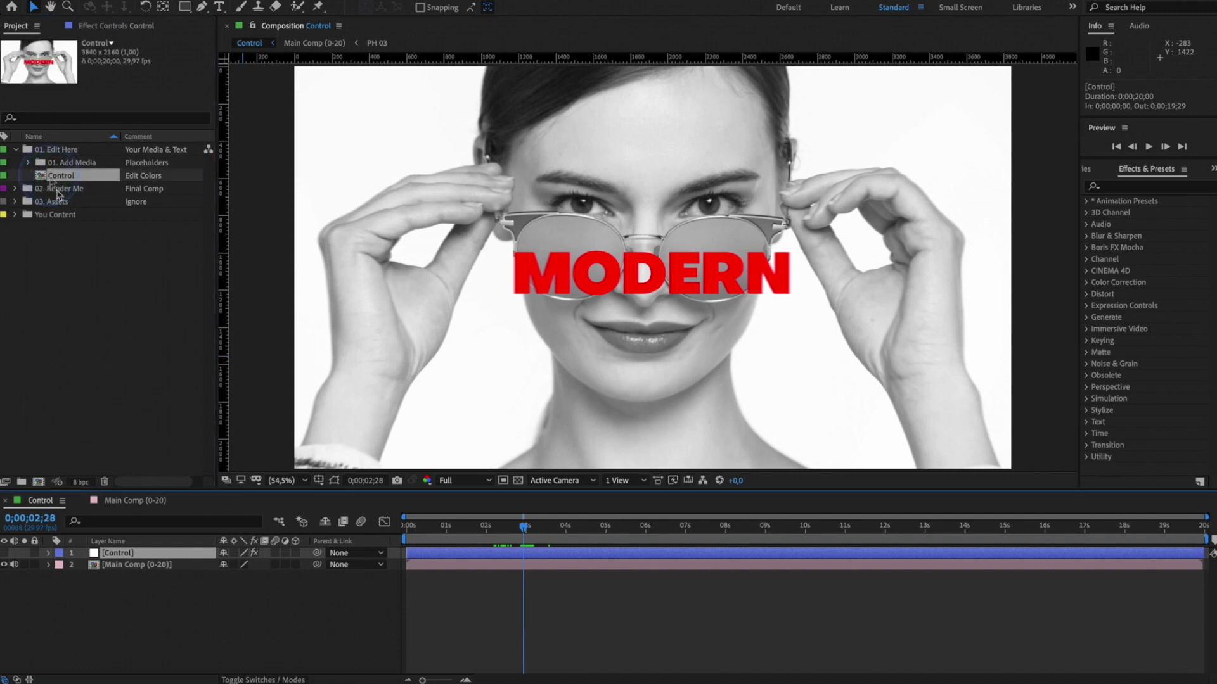
{"action": "left_click", "coordinate": [119, 555]}
{"action": "left_click", "coordinate": [124, 27]}
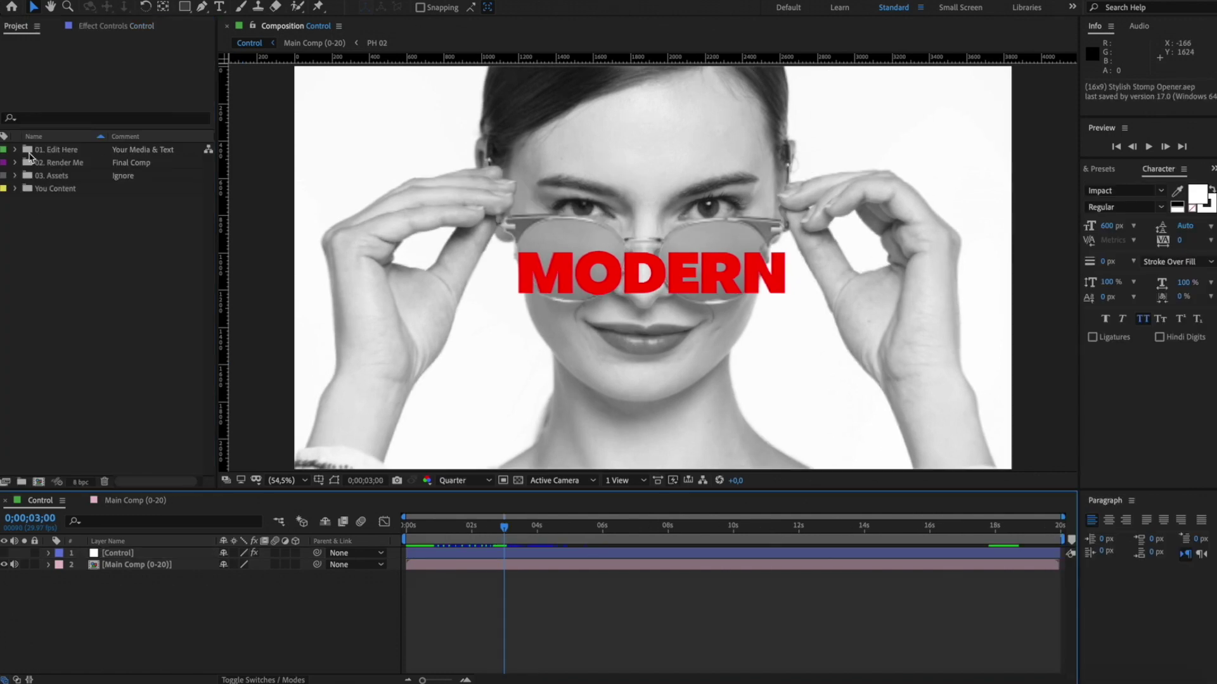
Step: Open Main Comp (0-20) from the 02. Render Me folder and review its layers
{"action": "left_click", "coordinate": [19, 164]}
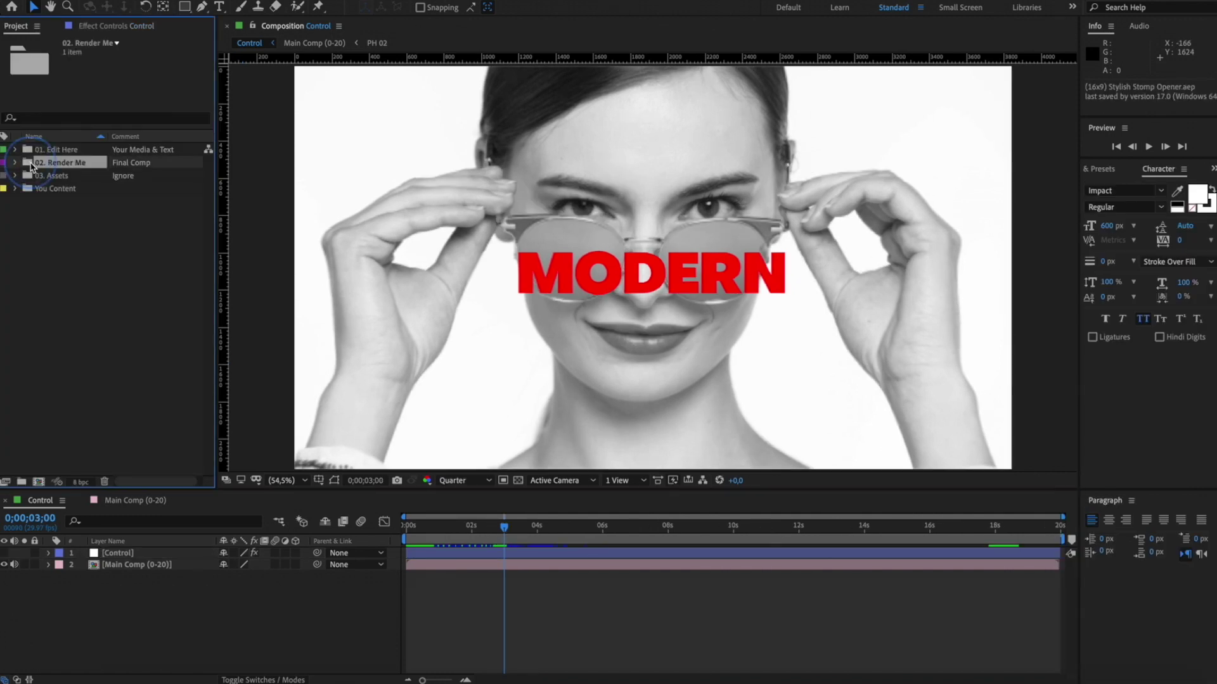
{"action": "left_click", "coordinate": [15, 163]}
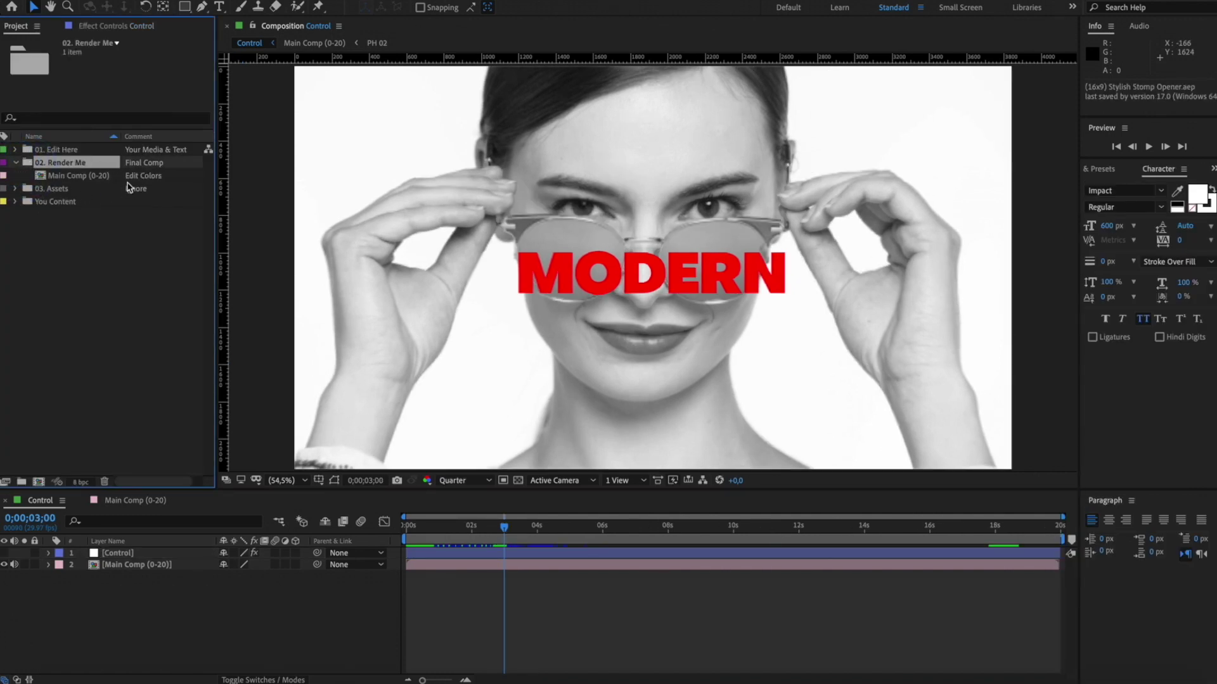
{"action": "double_click", "coordinate": [85, 176]}
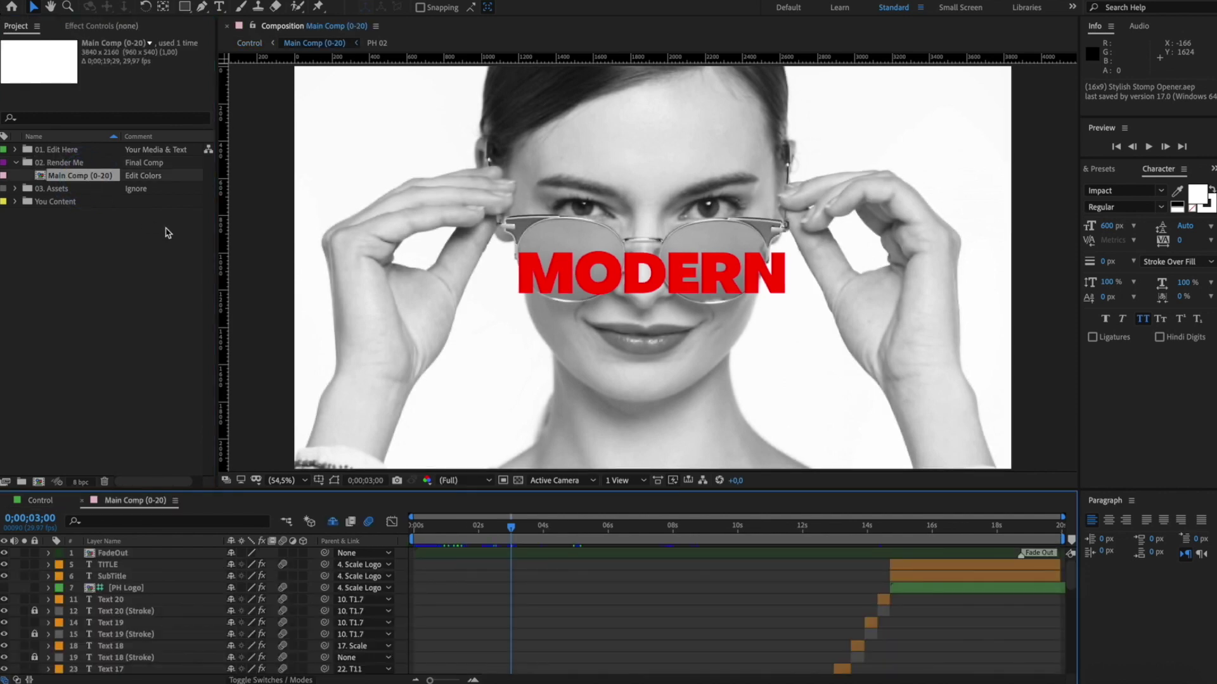
{"action": "scroll", "coordinate": [160, 610], "scroll_direction": "down", "scroll_amount": 15}
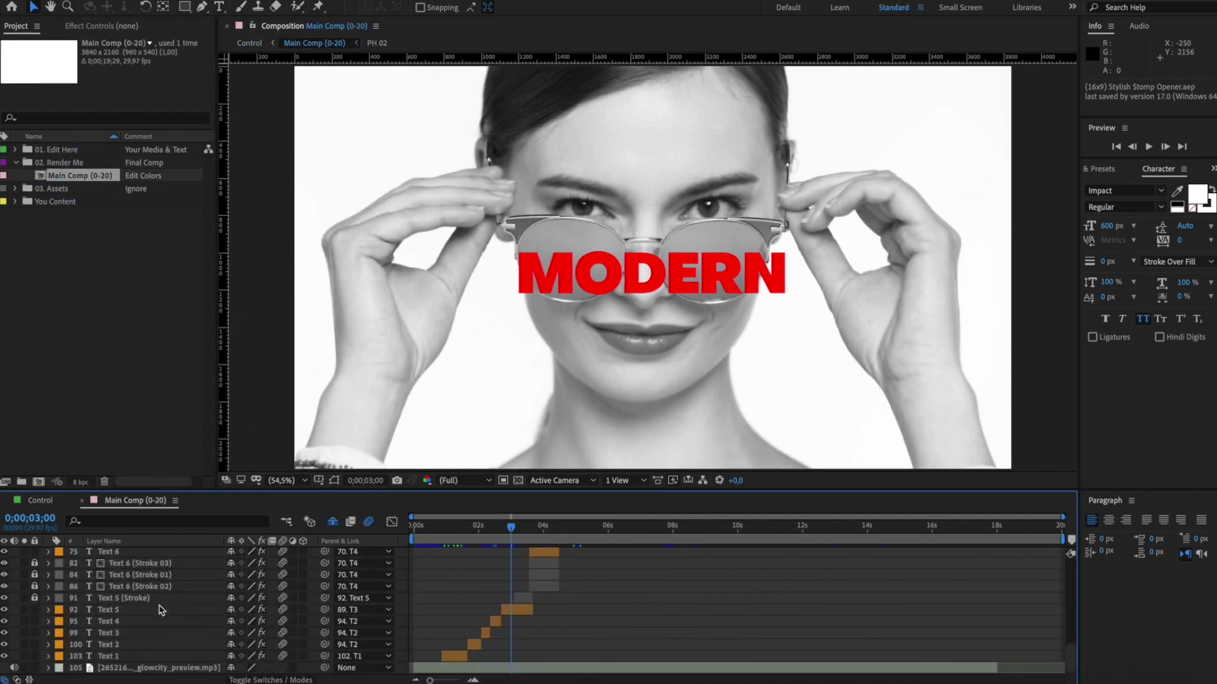
{"action": "scroll", "coordinate": [160, 610], "scroll_direction": "up", "scroll_amount": 15}
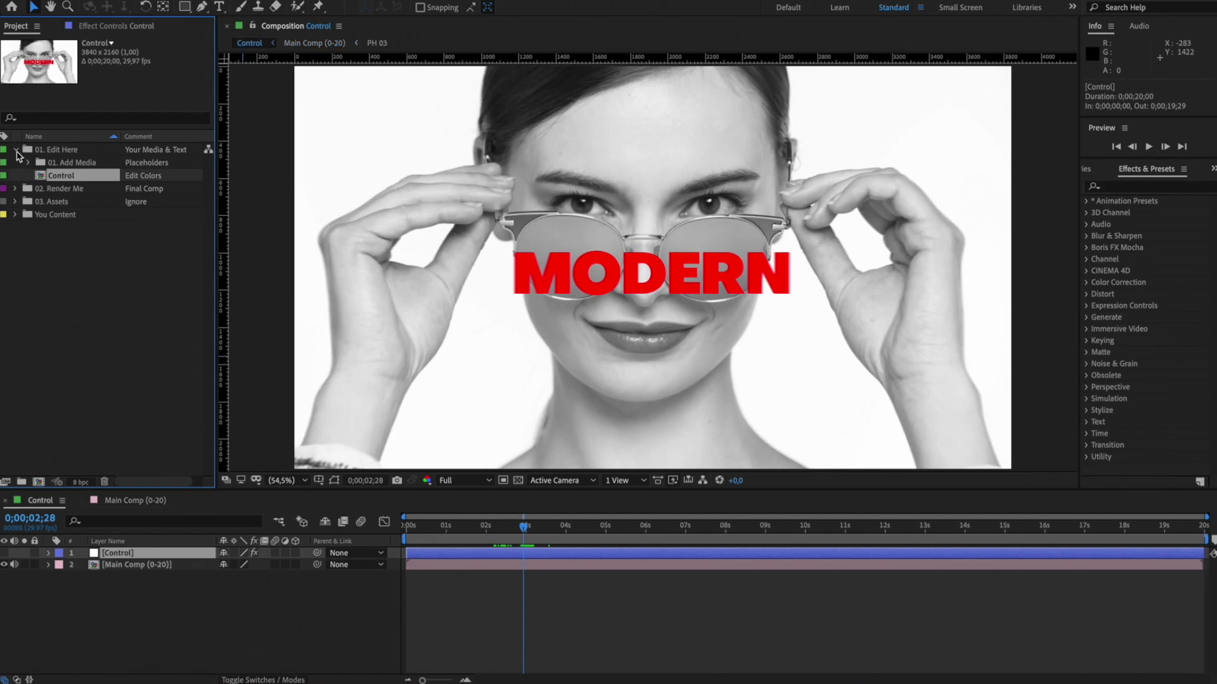
{"action": "left_click", "coordinate": [16, 150]}
{"action": "left_click", "coordinate": [15, 162]}
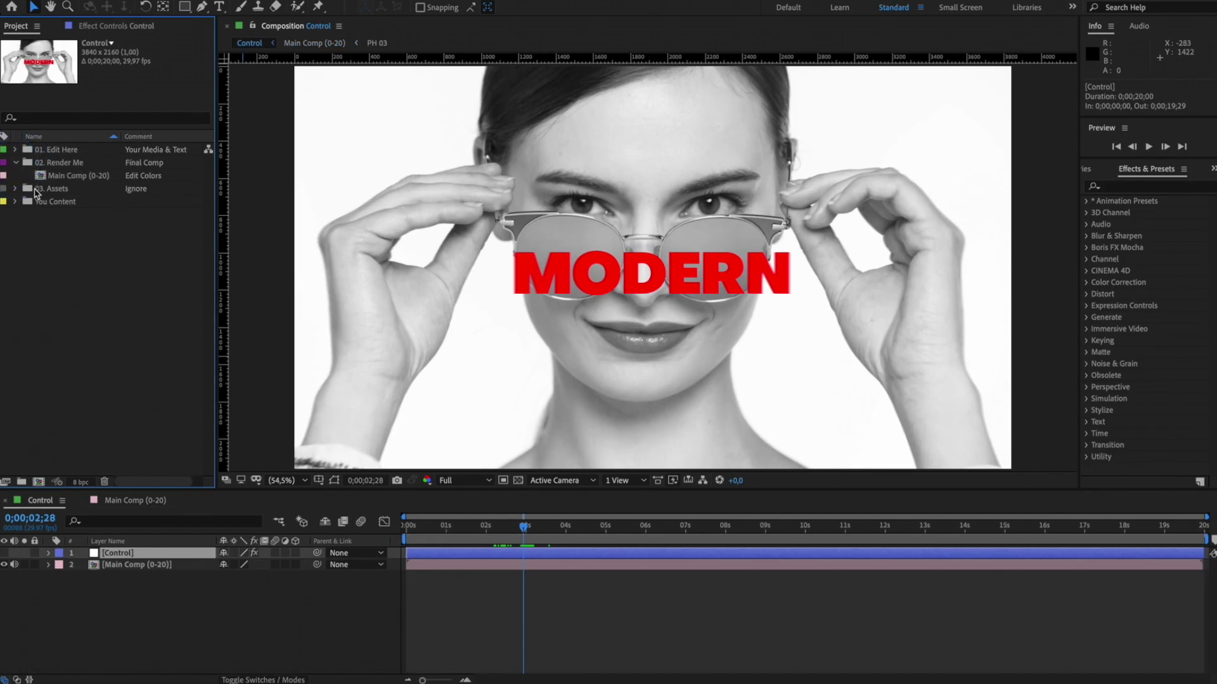
{"action": "left_click", "coordinate": [93, 177]}
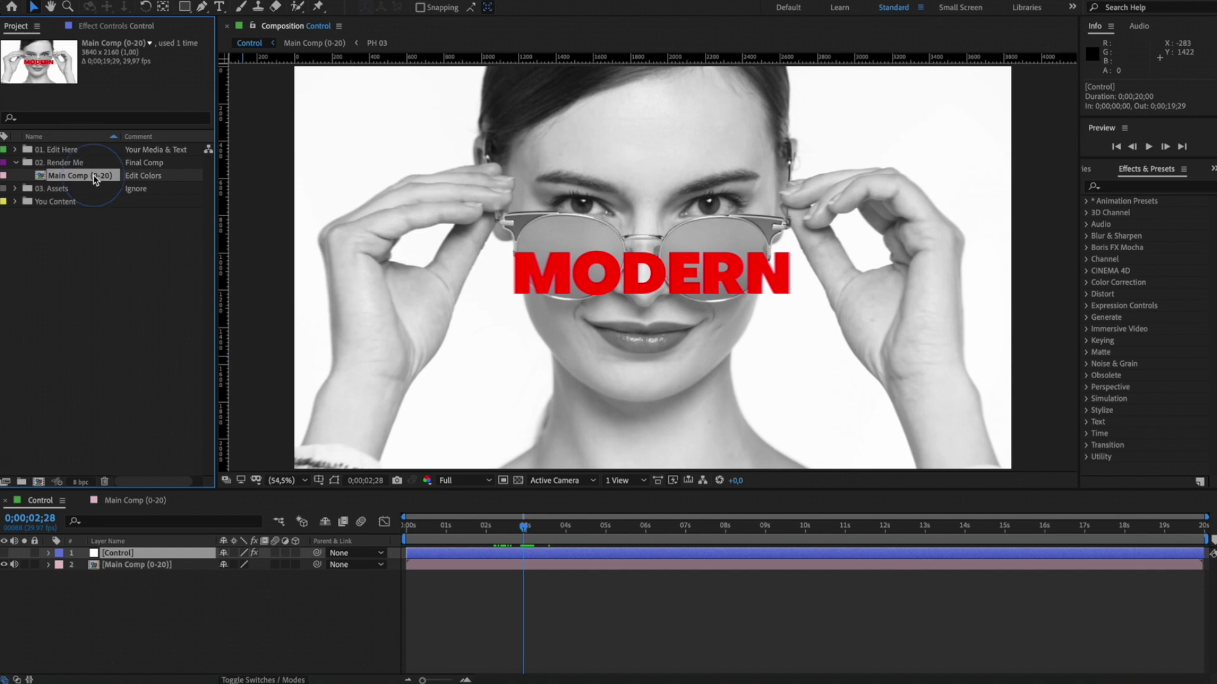
Step: Import the LOGO and PHOTO folders together and move both into You Content
{"action": "double_click", "coordinate": [110, 289]}
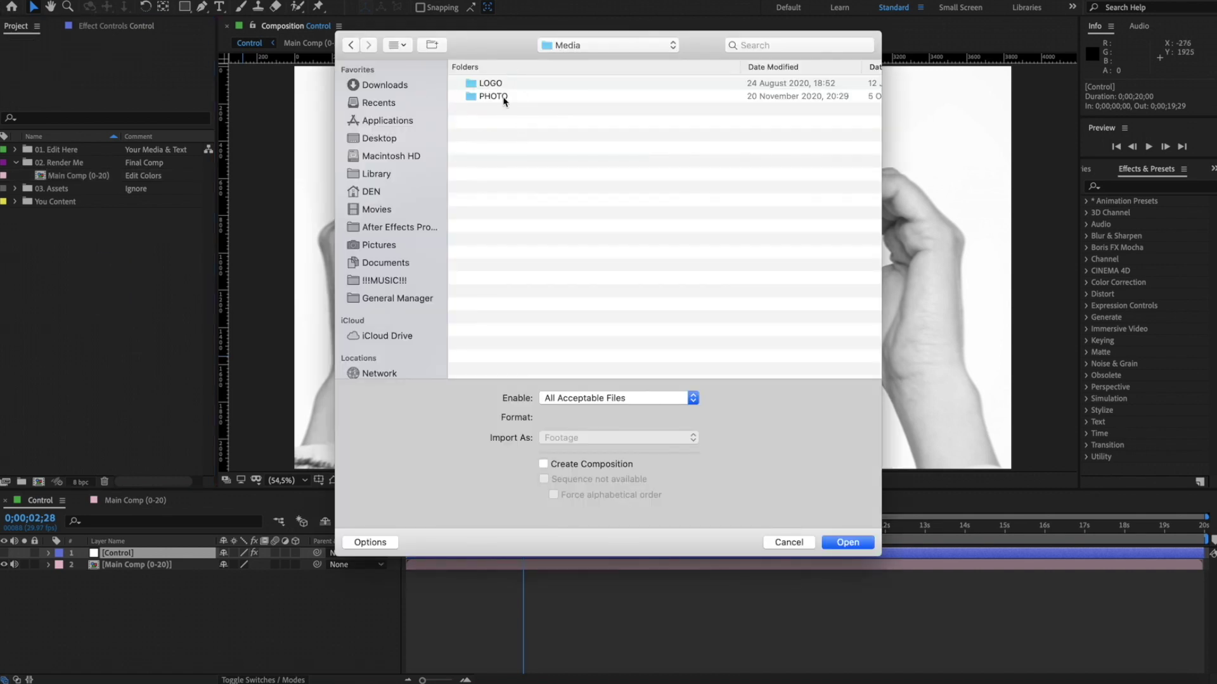
{"action": "left_click", "coordinate": [497, 83]}
{"action": "left_click", "coordinate": [496, 96], "text": "shift"}
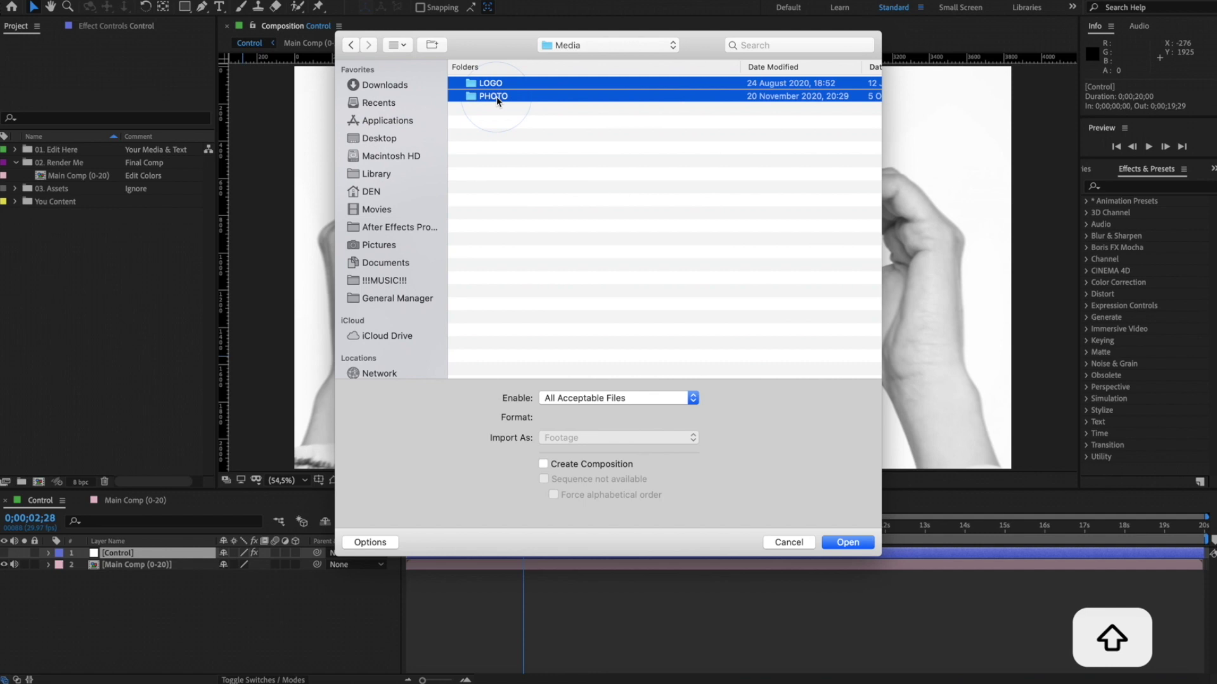
{"action": "left_click", "coordinate": [848, 542]}
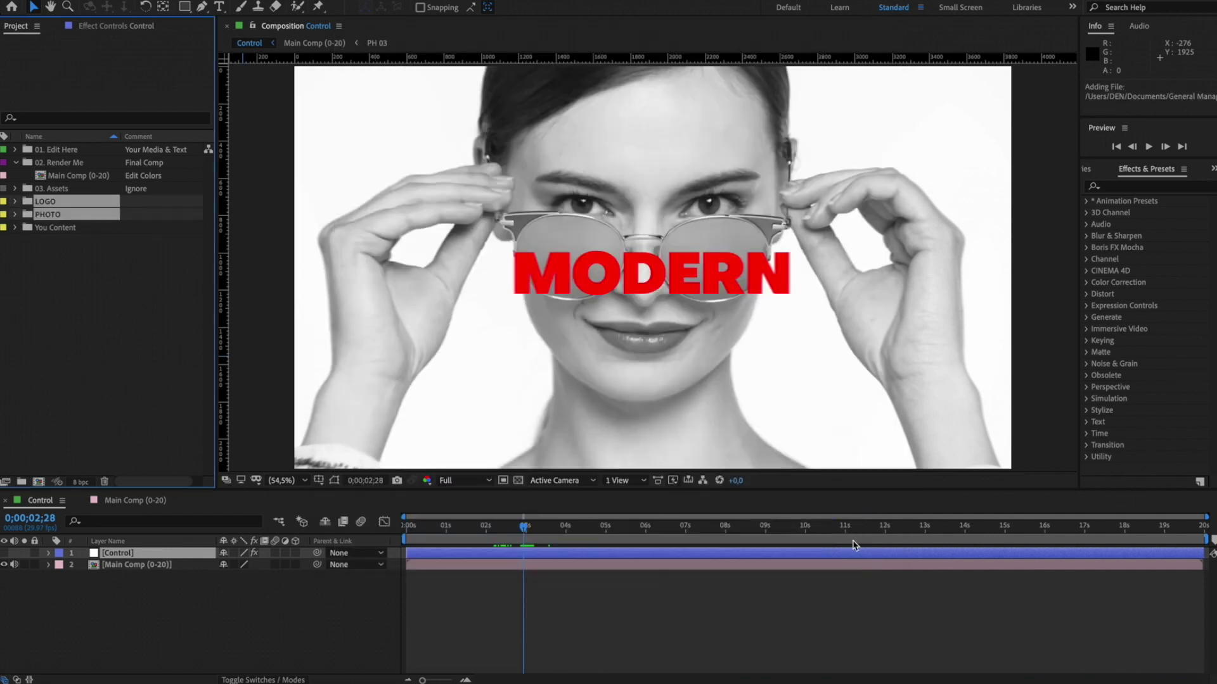
{"action": "left_click_drag", "start_coordinate": [52, 201], "coordinate": [44, 234]}
Step: Open all nine placeholder compositions, PH 01 through PH Logo
{"action": "left_click", "coordinate": [15, 163]}
{"action": "left_click", "coordinate": [15, 150]}
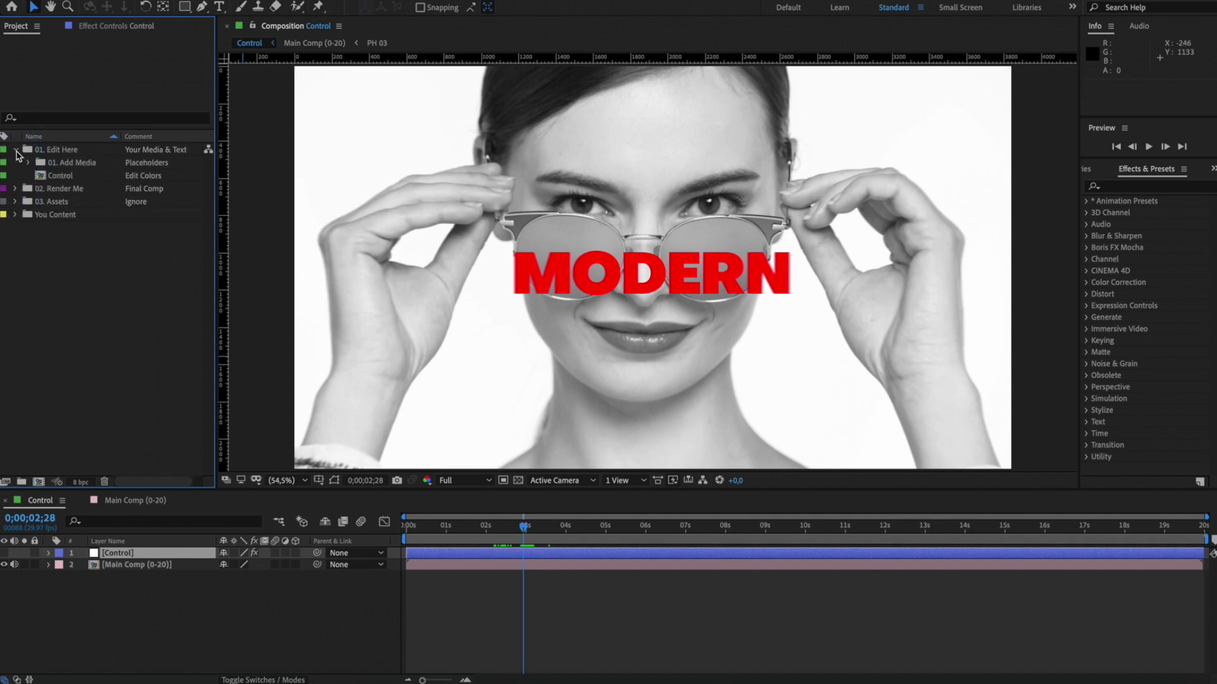
{"action": "left_click", "coordinate": [28, 163]}
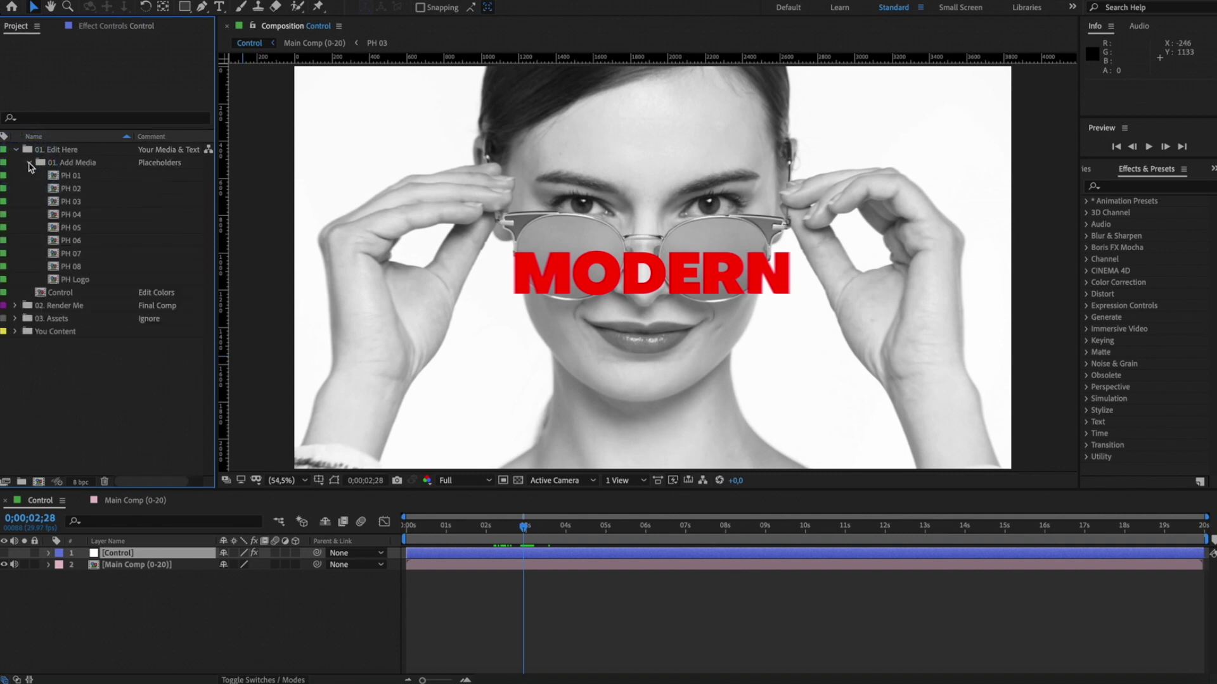
{"action": "left_click", "coordinate": [68, 177]}
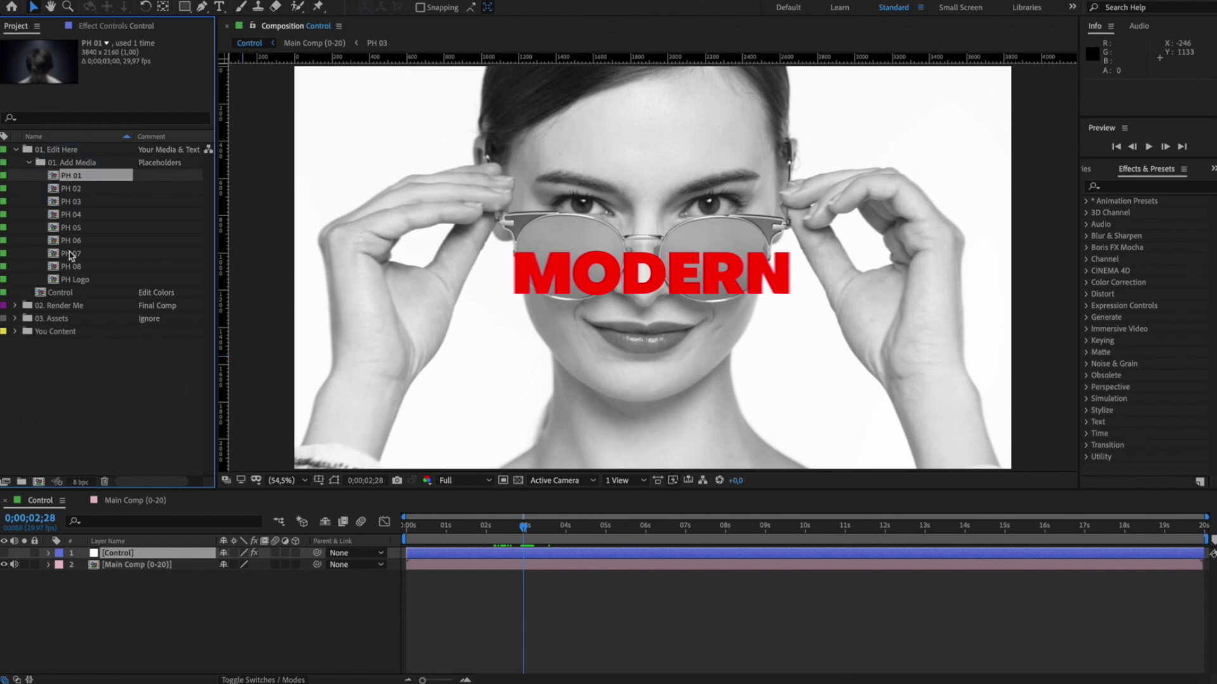
{"action": "left_click", "coordinate": [72, 283], "text": "shift"}
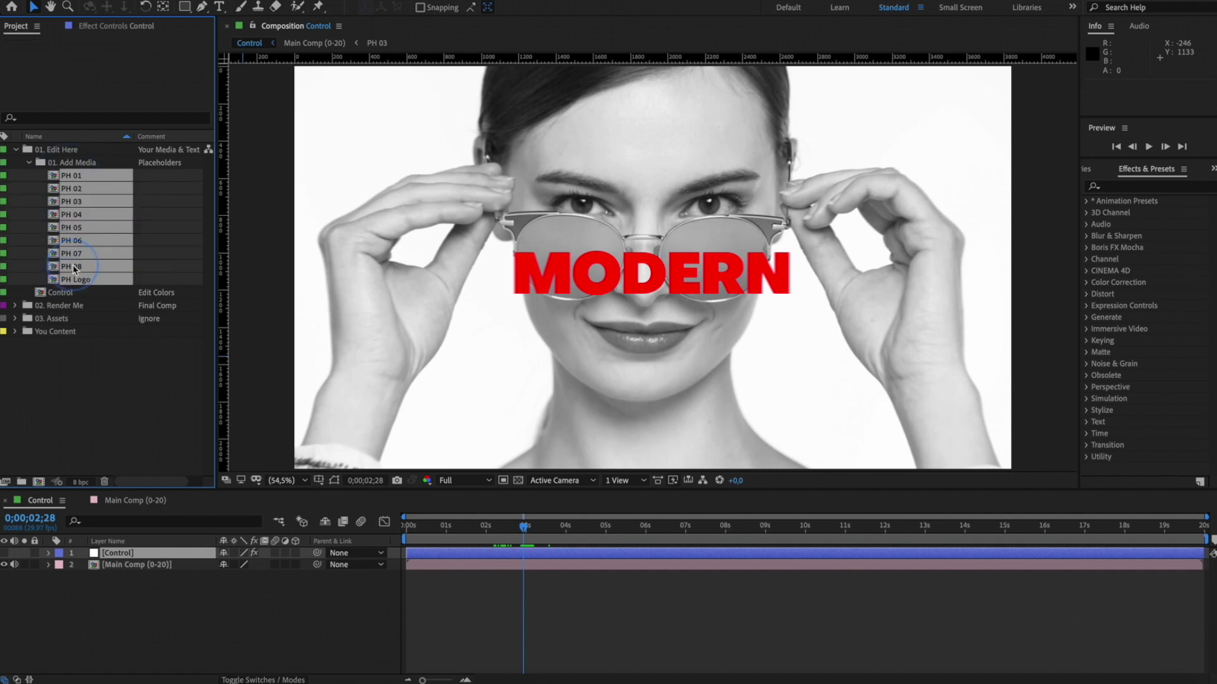
{"action": "double_click", "coordinate": [72, 264]}
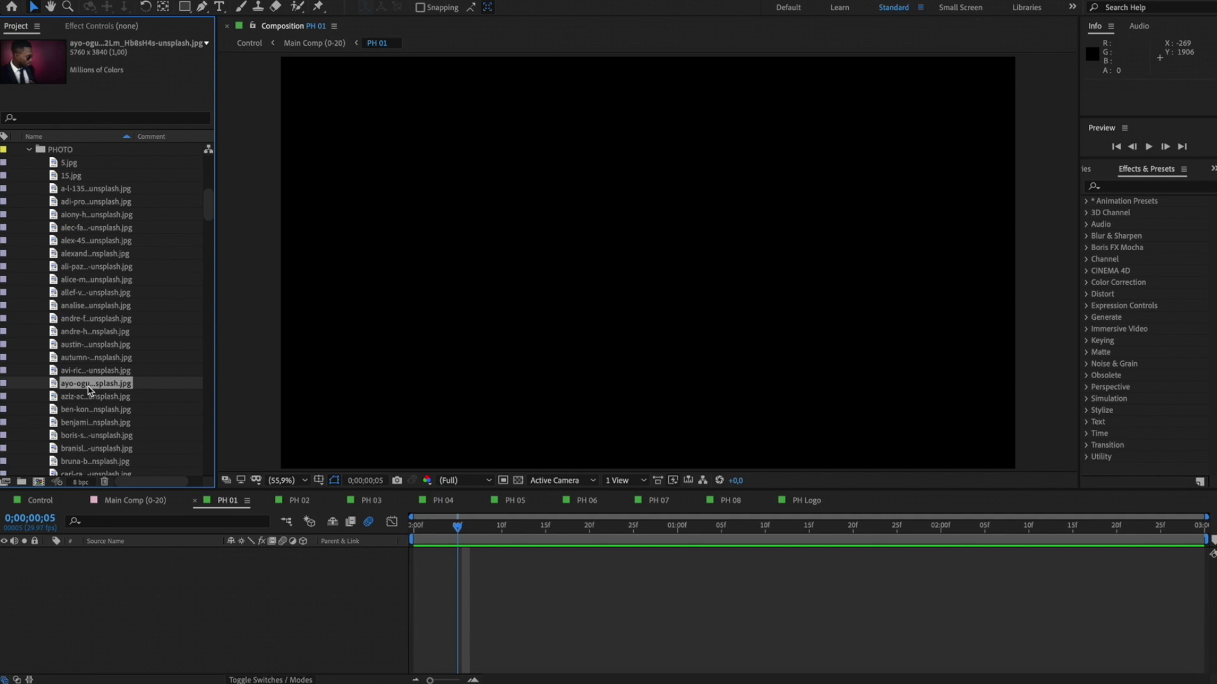
Step: Place the sunglasses portrait into PH 01 and scale it to 107%
{"action": "left_click_drag", "start_coordinate": [80, 388], "coordinate": [141, 579]}
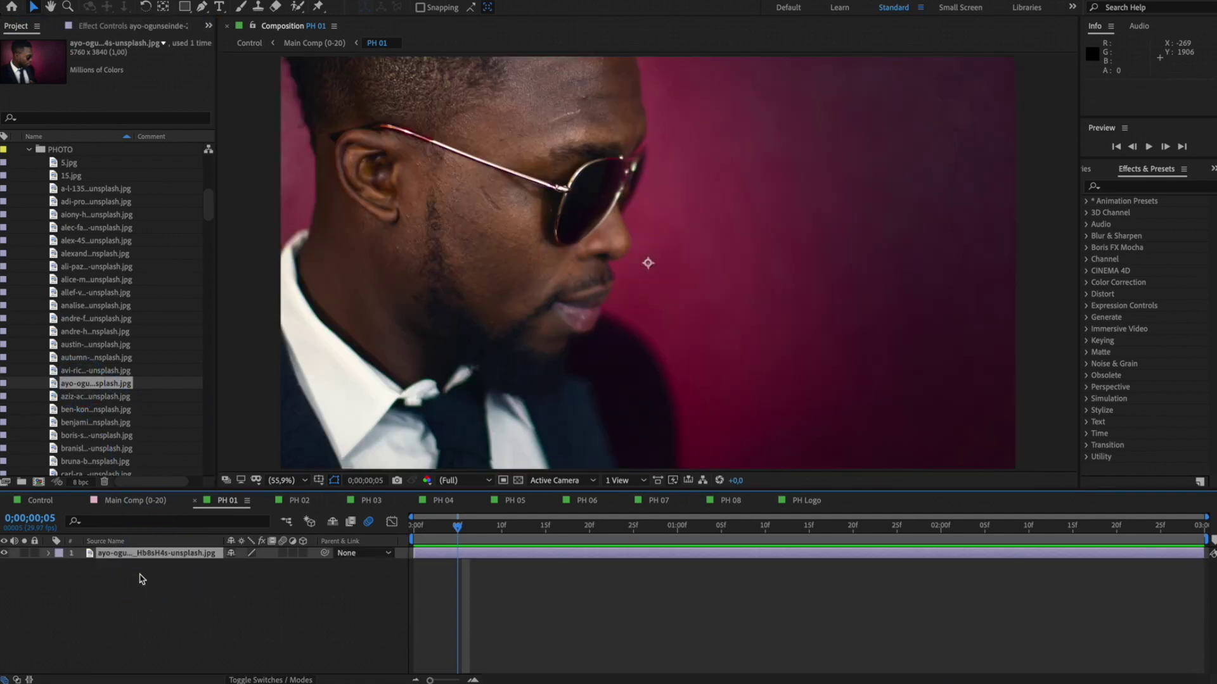
{"action": "left_click", "coordinate": [49, 553]}
{"action": "left_click", "coordinate": [60, 565]}
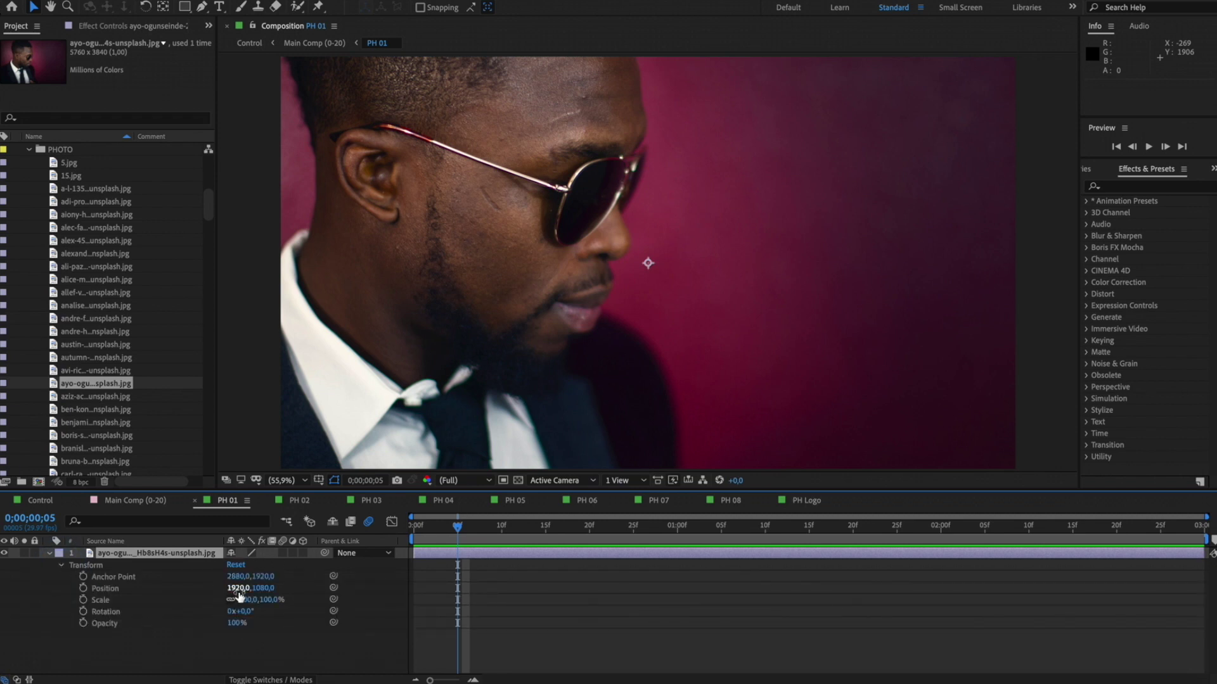
{"action": "left_click_drag", "start_coordinate": [245, 599], "coordinate": [380, 583]}
Step: Step through the PH 02 to PH 05 placeholder compositions
{"action": "left_click", "coordinate": [299, 500]}
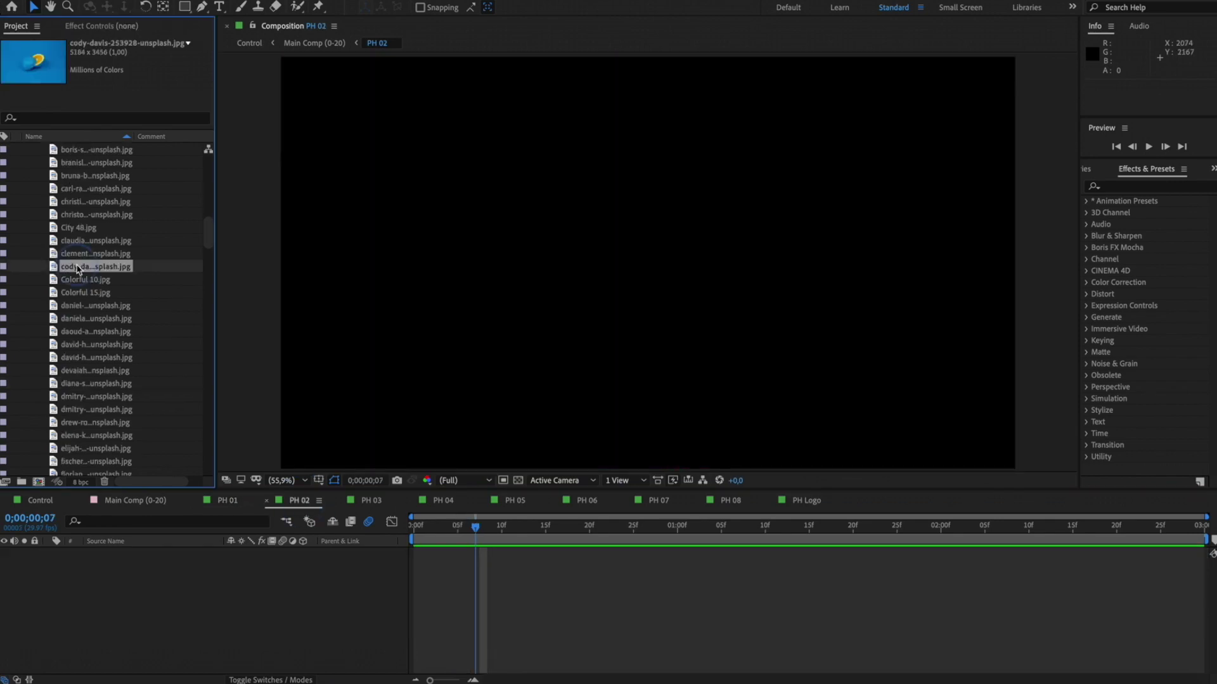
{"action": "left_click", "coordinate": [370, 500]}
{"action": "left_click", "coordinate": [443, 501]}
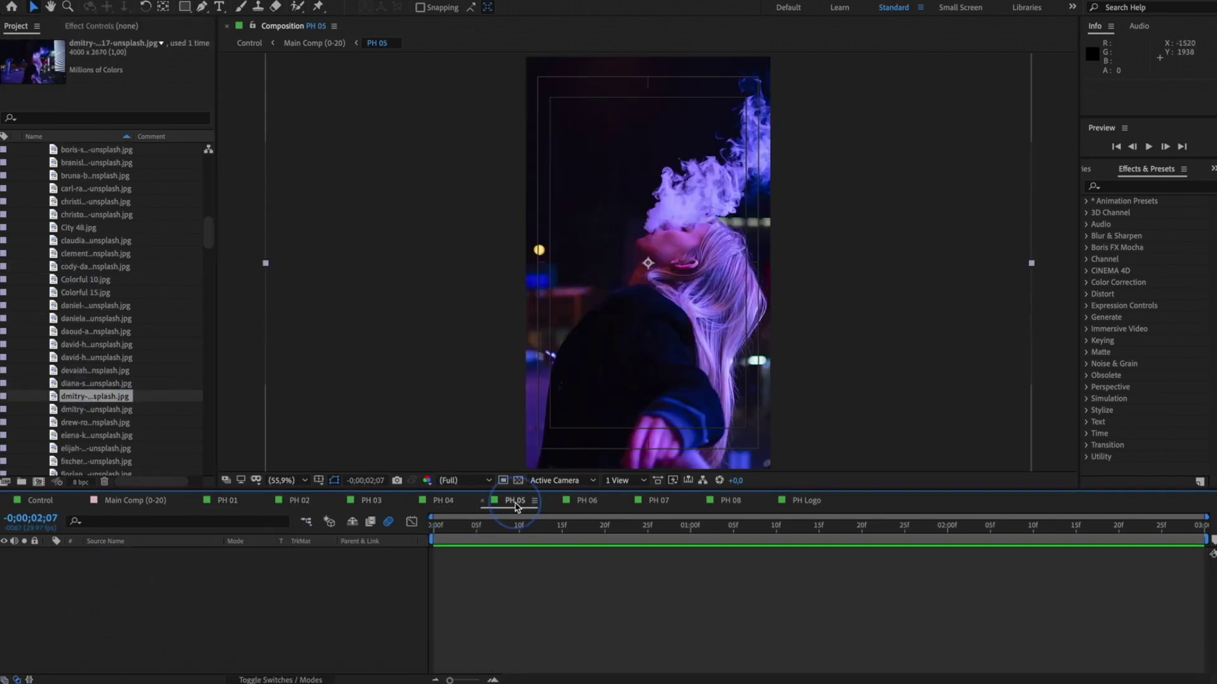
{"action": "left_click", "coordinate": [514, 501]}
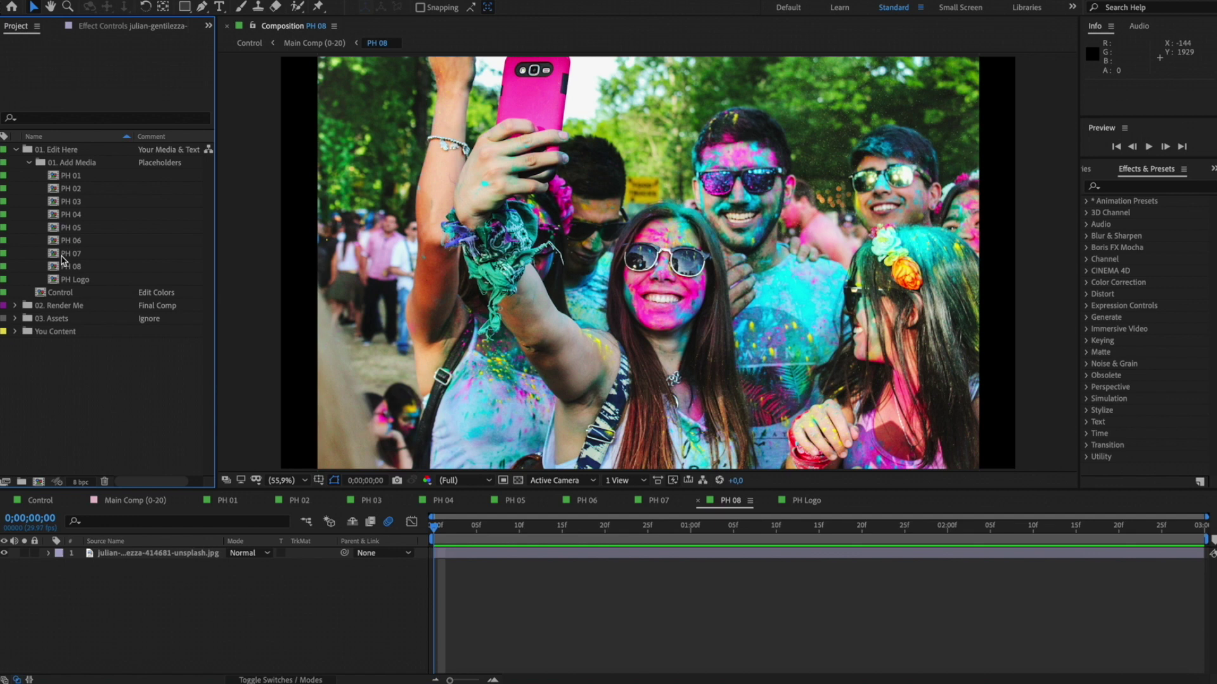
Step: Place envato-line-white-2160.png into PH Logo, scaled to 299% and positioned at 954,825
{"action": "double_click", "coordinate": [87, 280]}
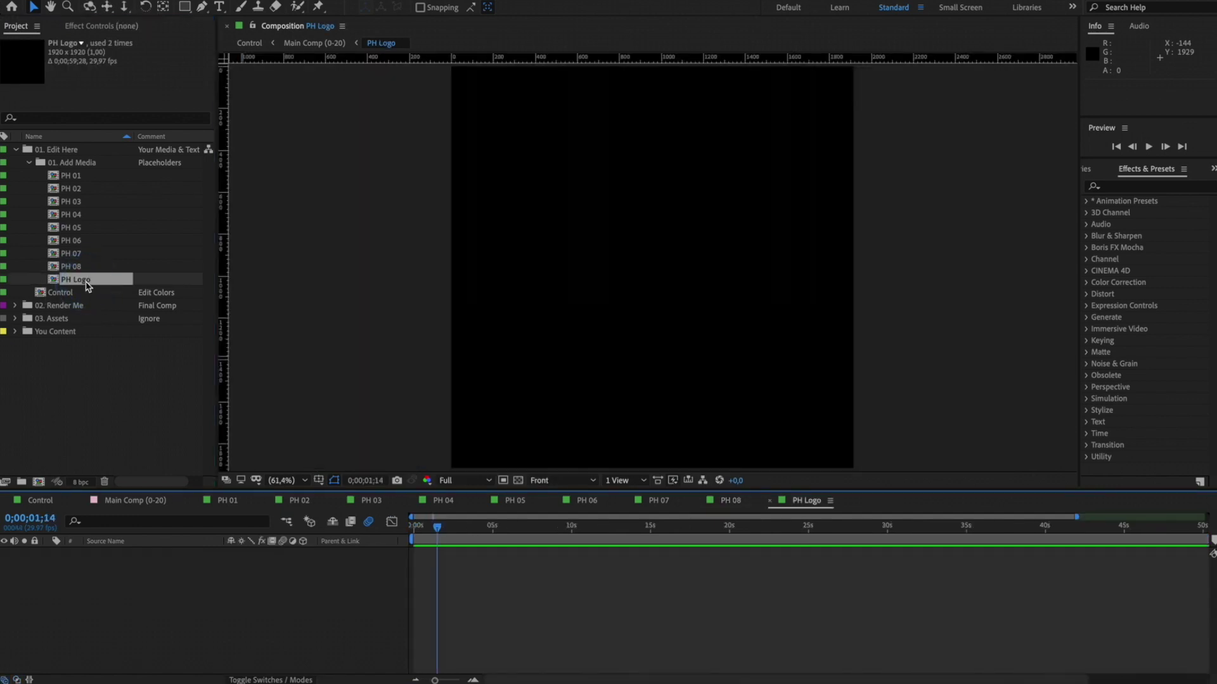
{"action": "left_click", "coordinate": [15, 332]}
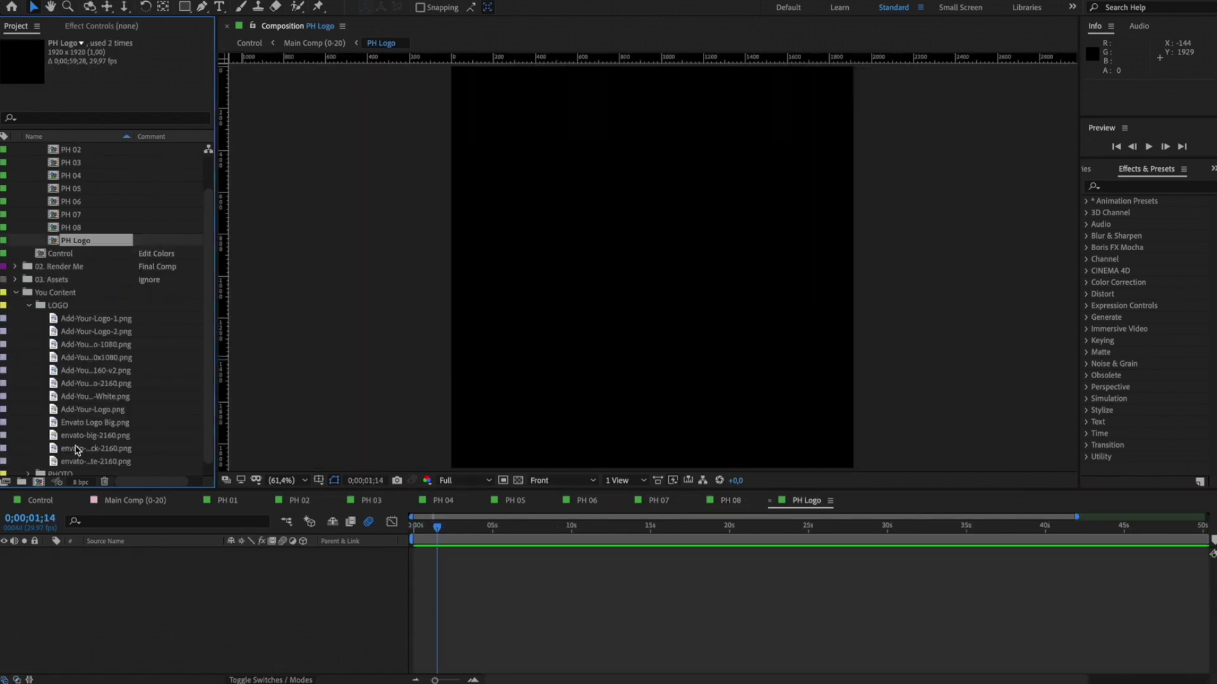
{"action": "left_click", "coordinate": [87, 460]}
{"action": "left_click_drag", "start_coordinate": [87, 460], "coordinate": [214, 602]}
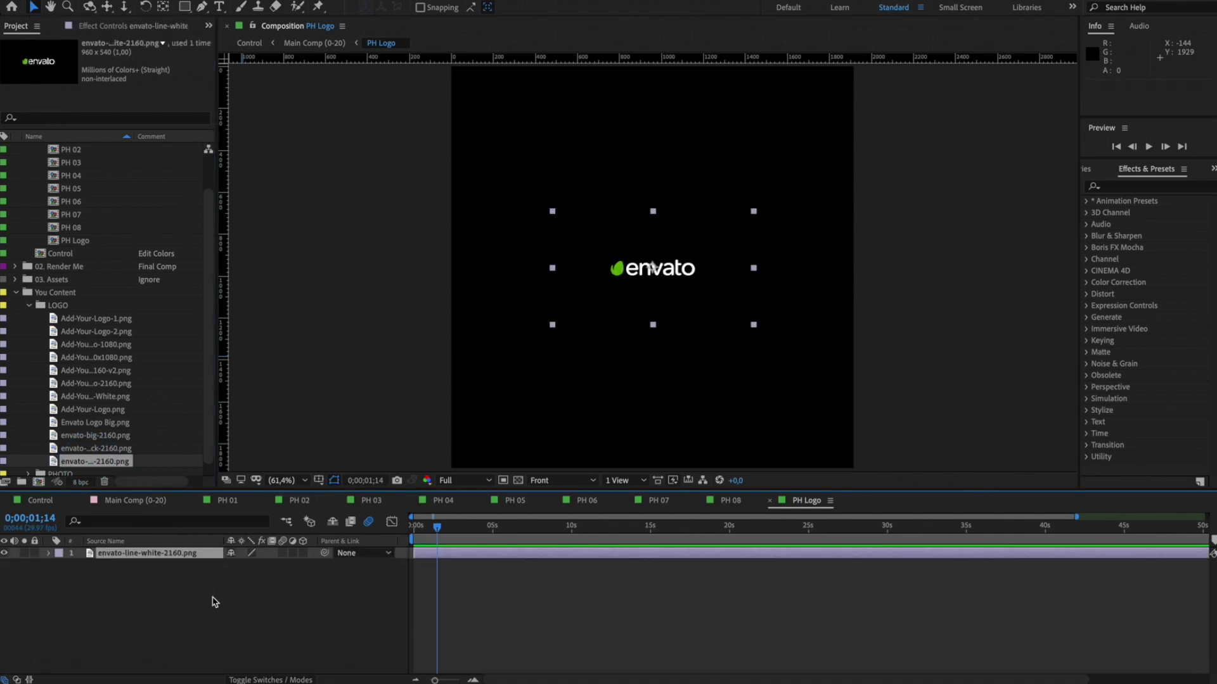
{"action": "left_click", "coordinate": [49, 553]}
{"action": "left_click", "coordinate": [62, 565]}
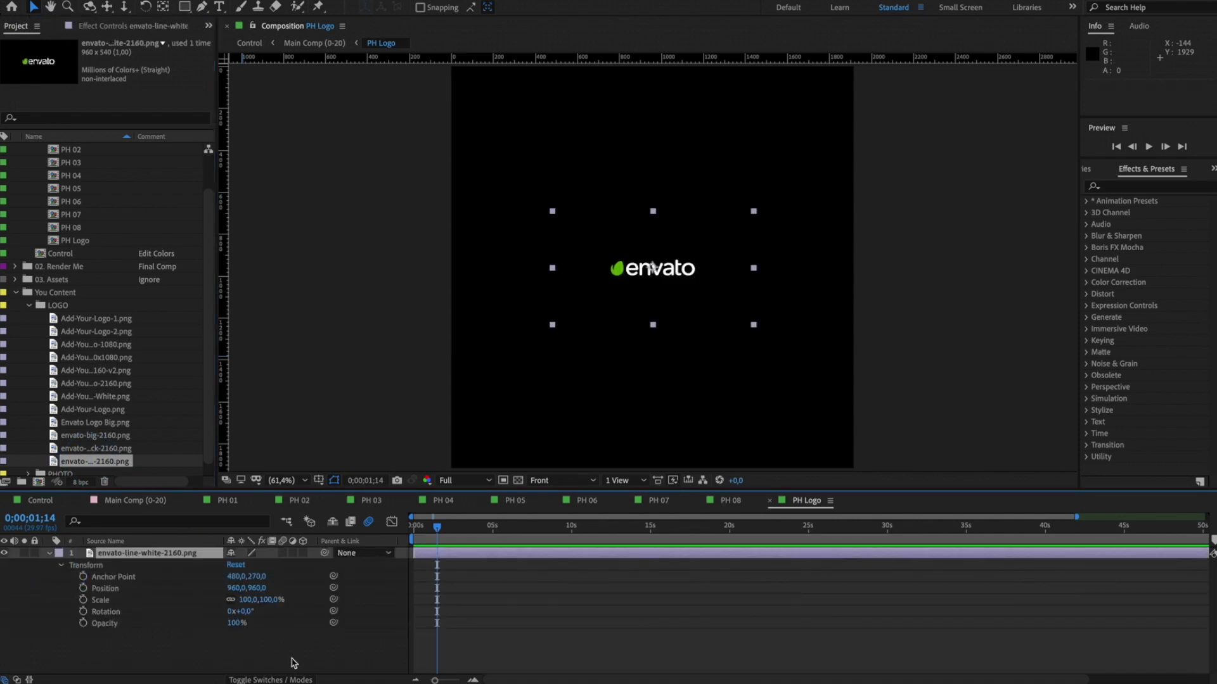
{"action": "left_click_drag", "start_coordinate": [254, 607], "coordinate": [374, 609]}
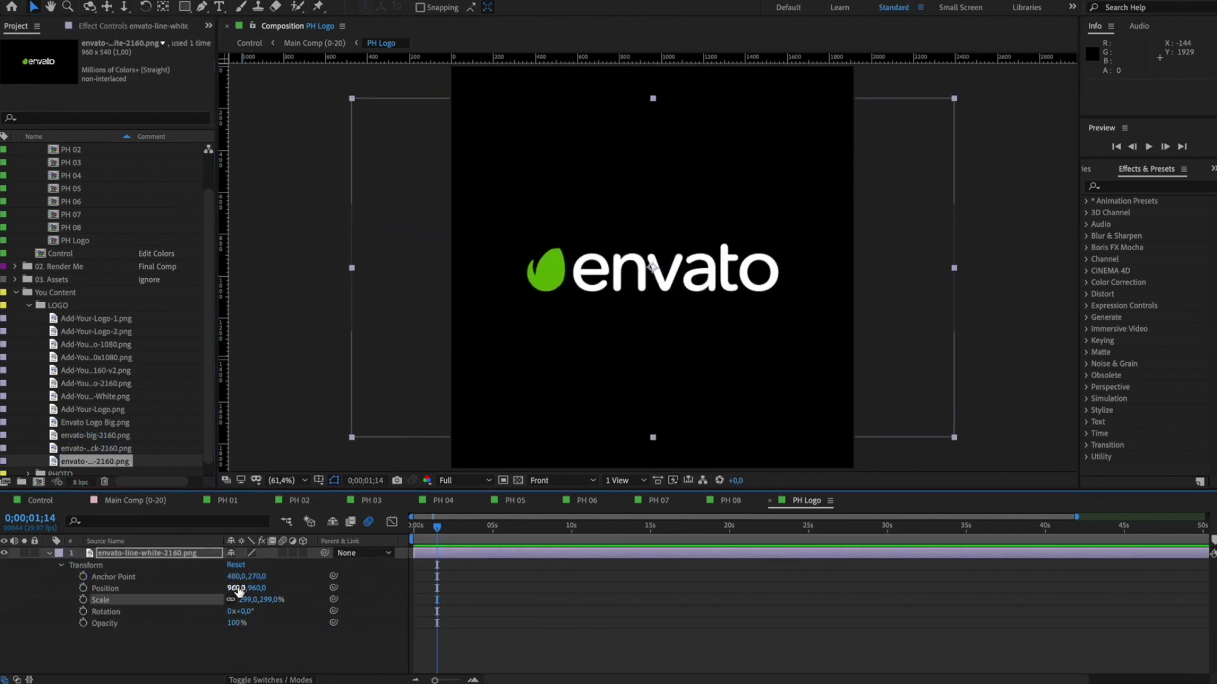
{"action": "left_click_drag", "start_coordinate": [236, 588], "coordinate": [159, 599]}
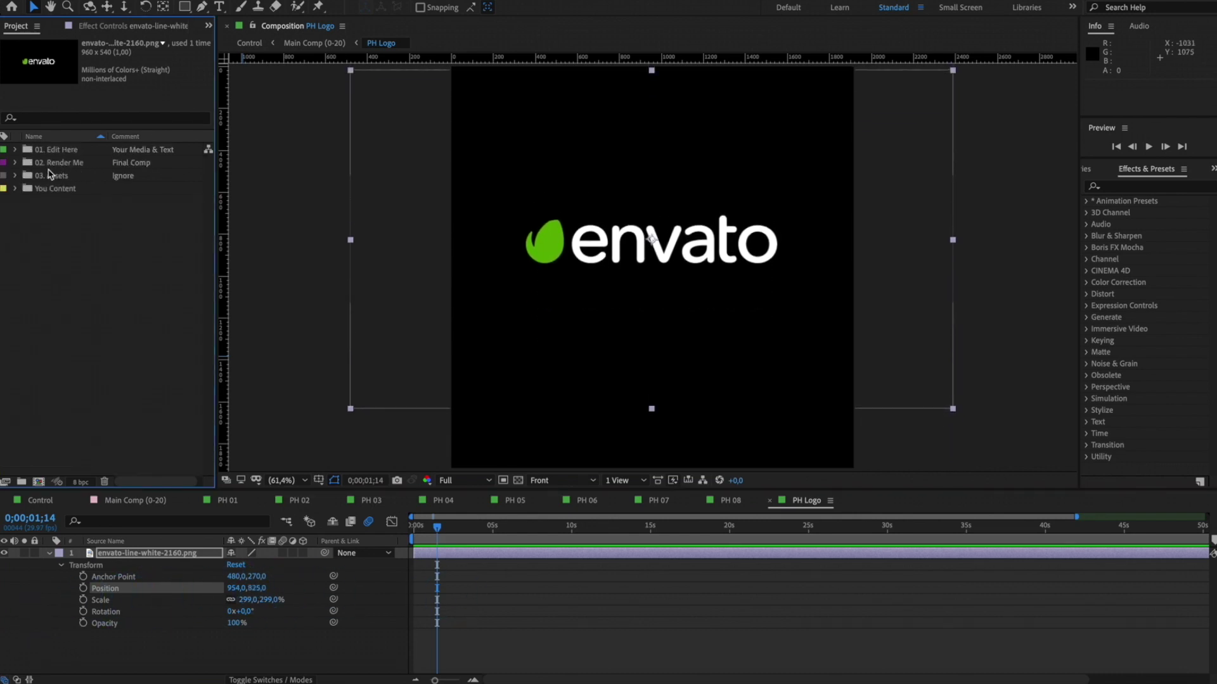
Step: Reopen Main Comp (0-20) and scrub past the CLEAN and PROJECT scenes to STYLE
{"action": "left_click", "coordinate": [15, 164]}
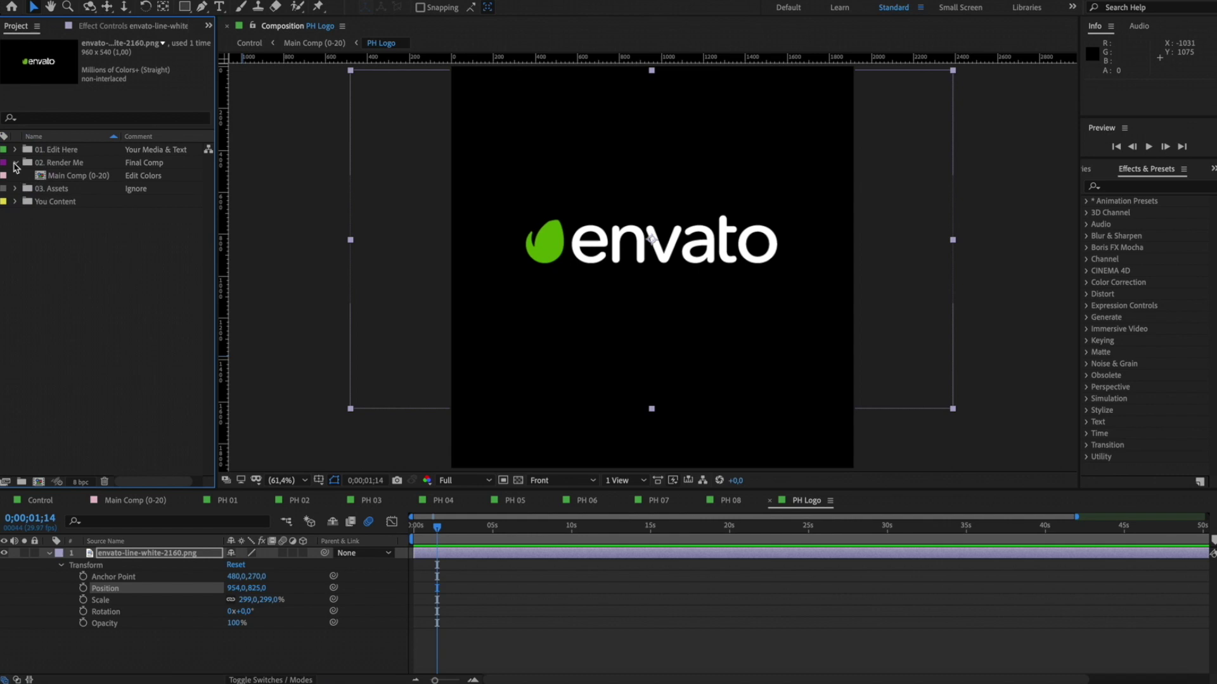
{"action": "double_click", "coordinate": [71, 181]}
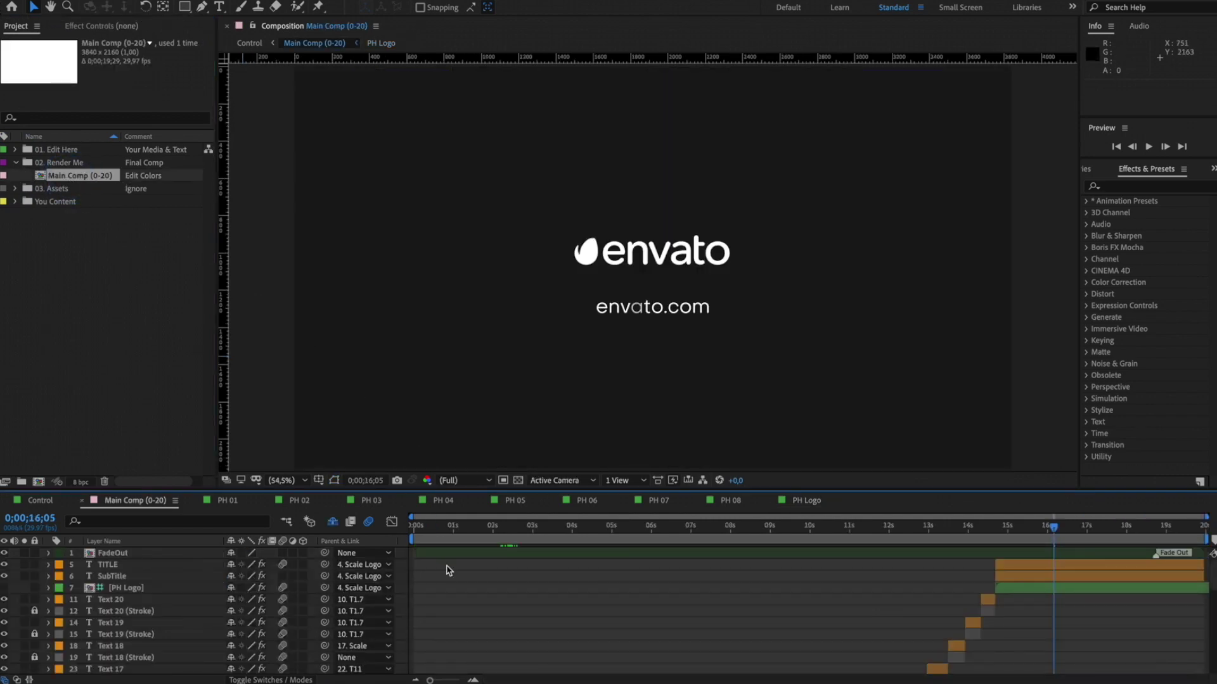
{"action": "scroll", "coordinate": [449, 570], "scroll_direction": "down", "scroll_amount": 15}
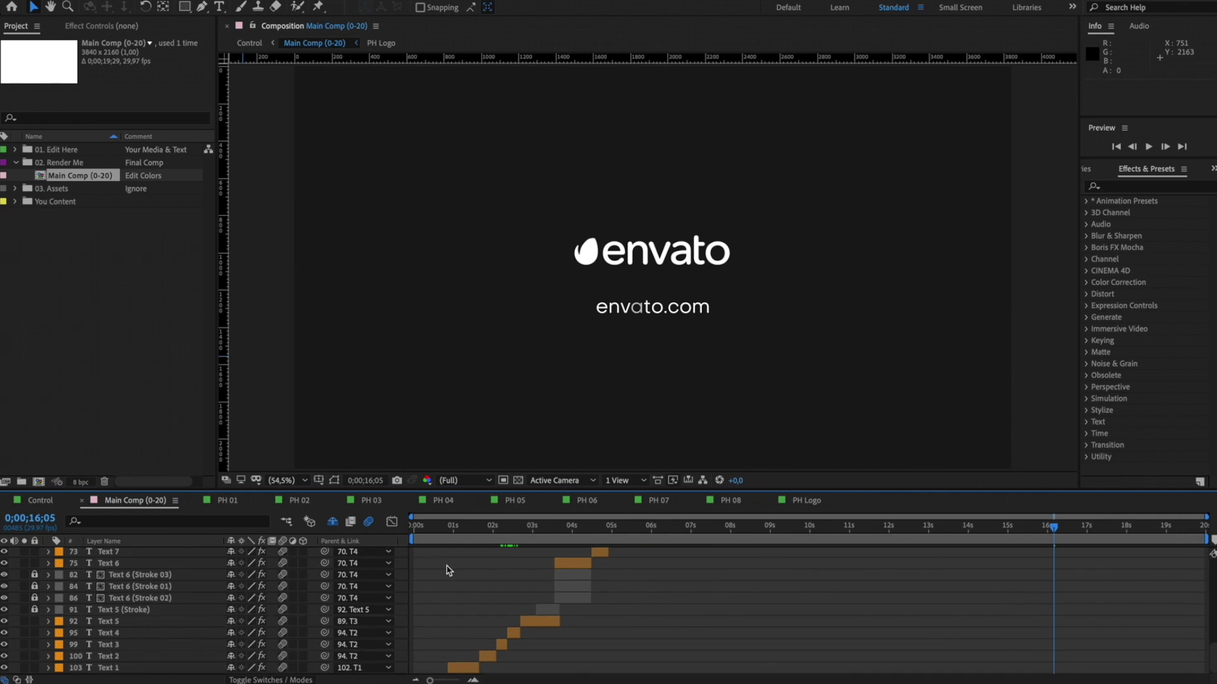
{"action": "scroll", "coordinate": [449, 571], "scroll_direction": "up", "scroll_amount": 15}
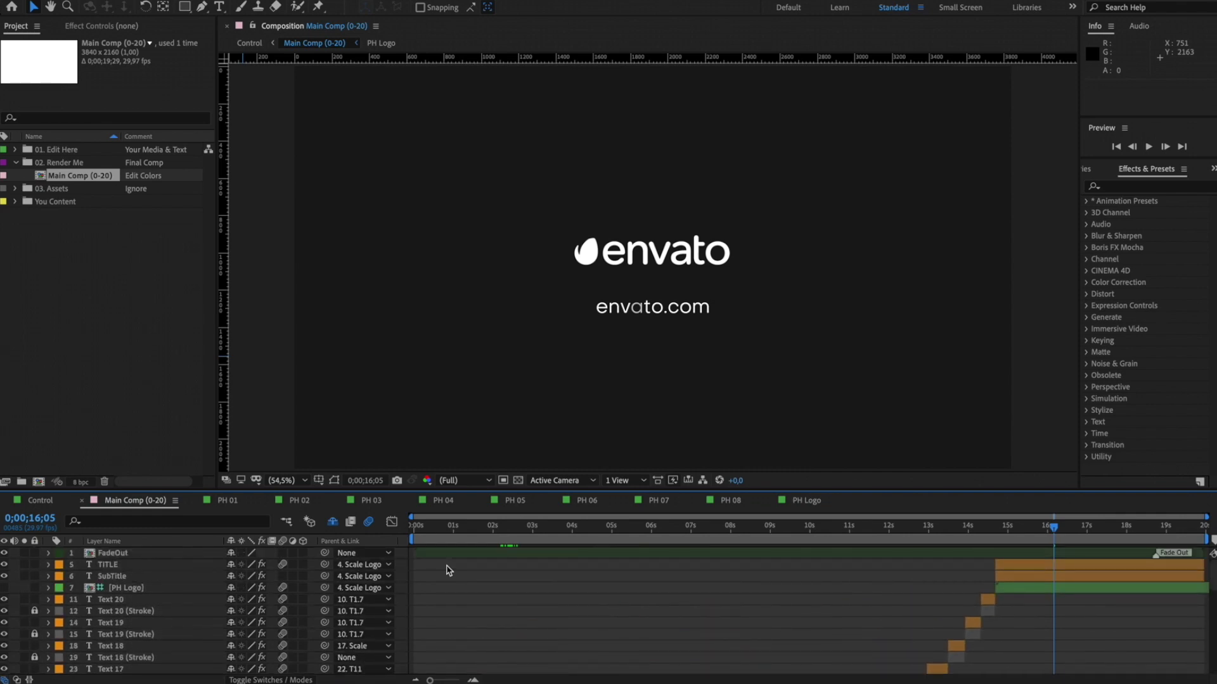
{"action": "left_click", "coordinate": [532, 527]}
{"action": "left_click", "coordinate": [606, 527]}
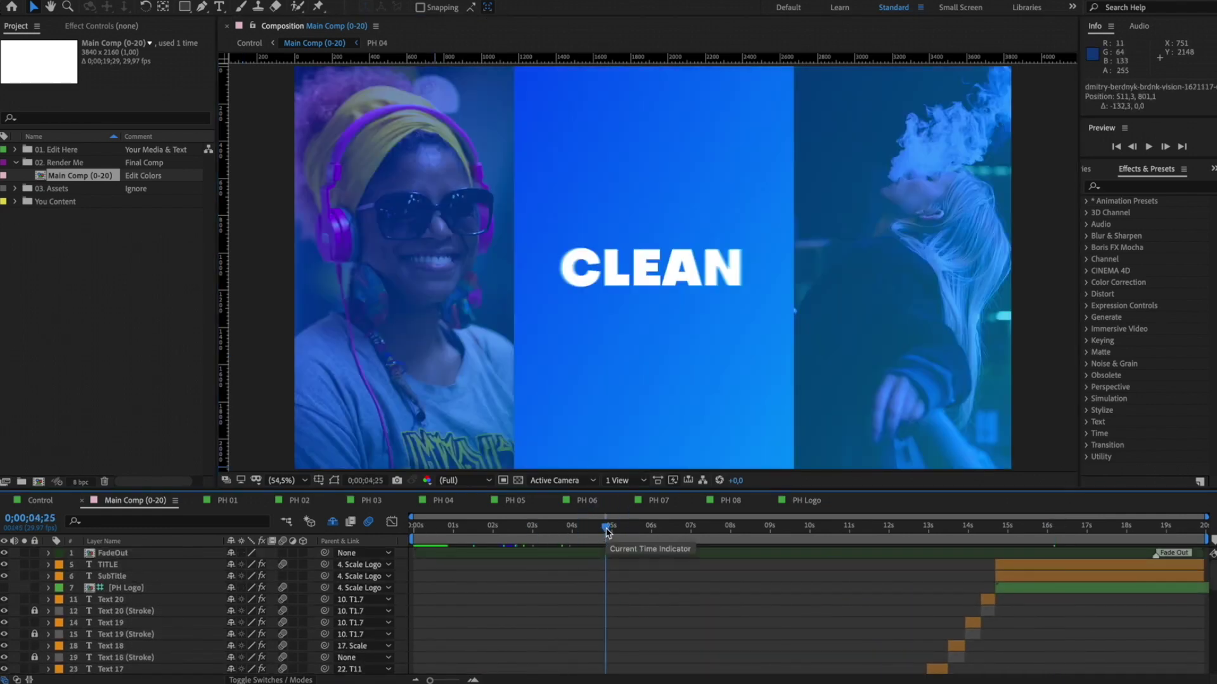
{"action": "left_click_drag", "start_coordinate": [605, 531], "coordinate": [648, 527]}
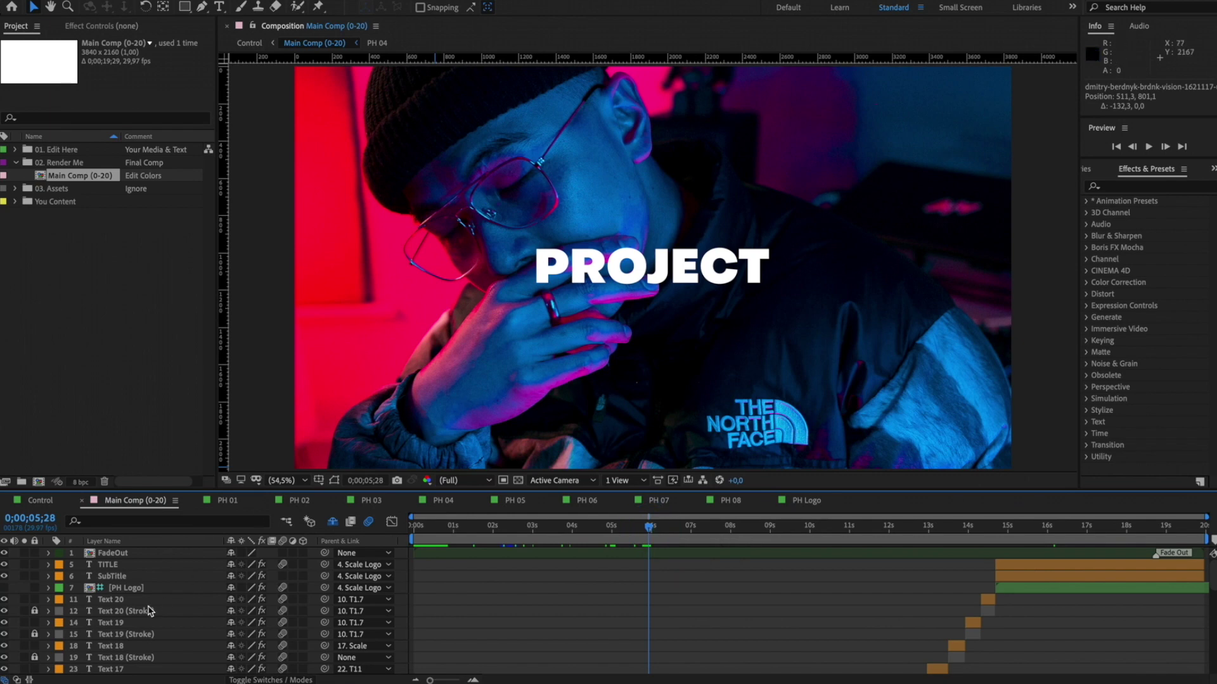
{"action": "scroll", "coordinate": [151, 614], "scroll_direction": "down", "scroll_amount": 10}
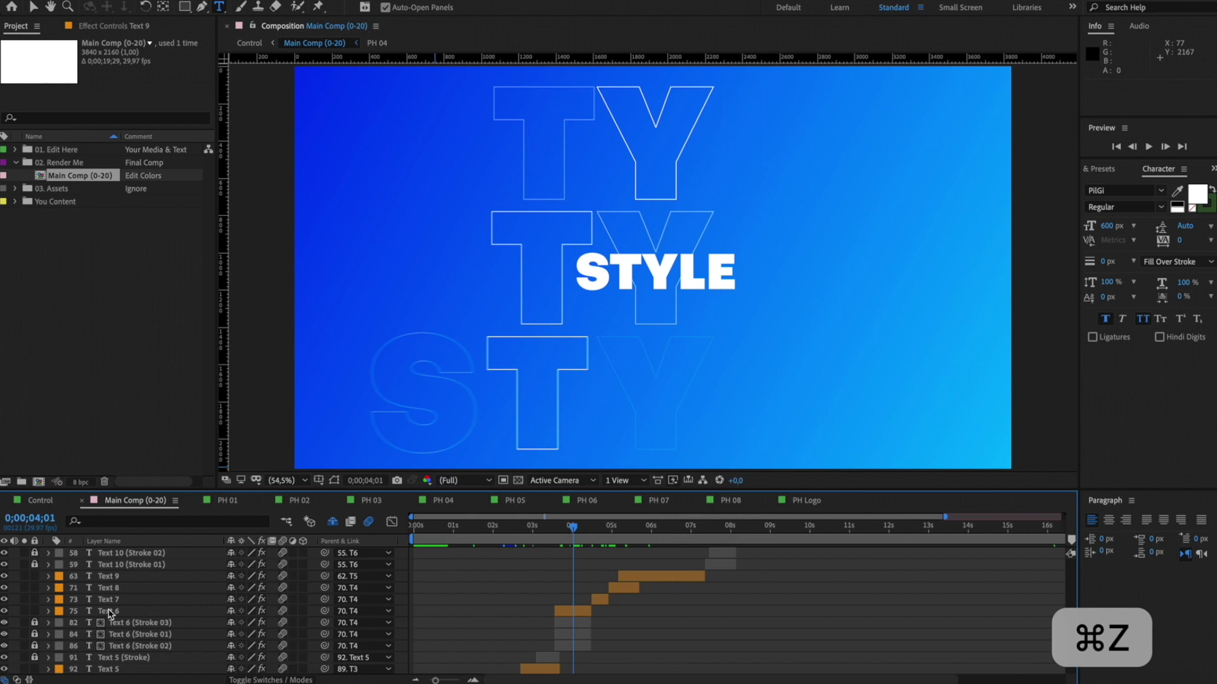
Step: Change the Text 6 layer's word from STYLE to TEXT
{"action": "left_click", "coordinate": [111, 612]}
{"action": "double_click", "coordinate": [111, 612]}
{"action": "type", "text": "TEXT"}
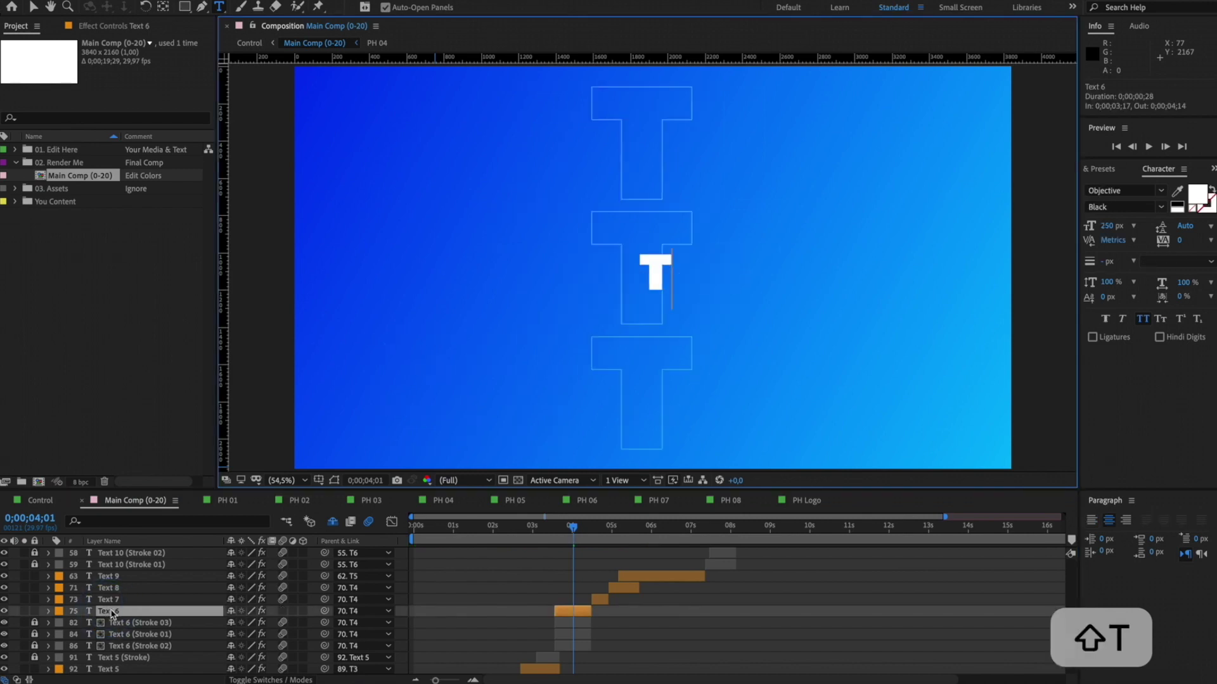
{"action": "scroll", "coordinate": [166, 578], "scroll_direction": "down", "scroll_amount": 1}
Step: Unlock Text 6's three stroke layers and apply a new 'P' font to all four layers
{"action": "left_click", "coordinate": [135, 602]}
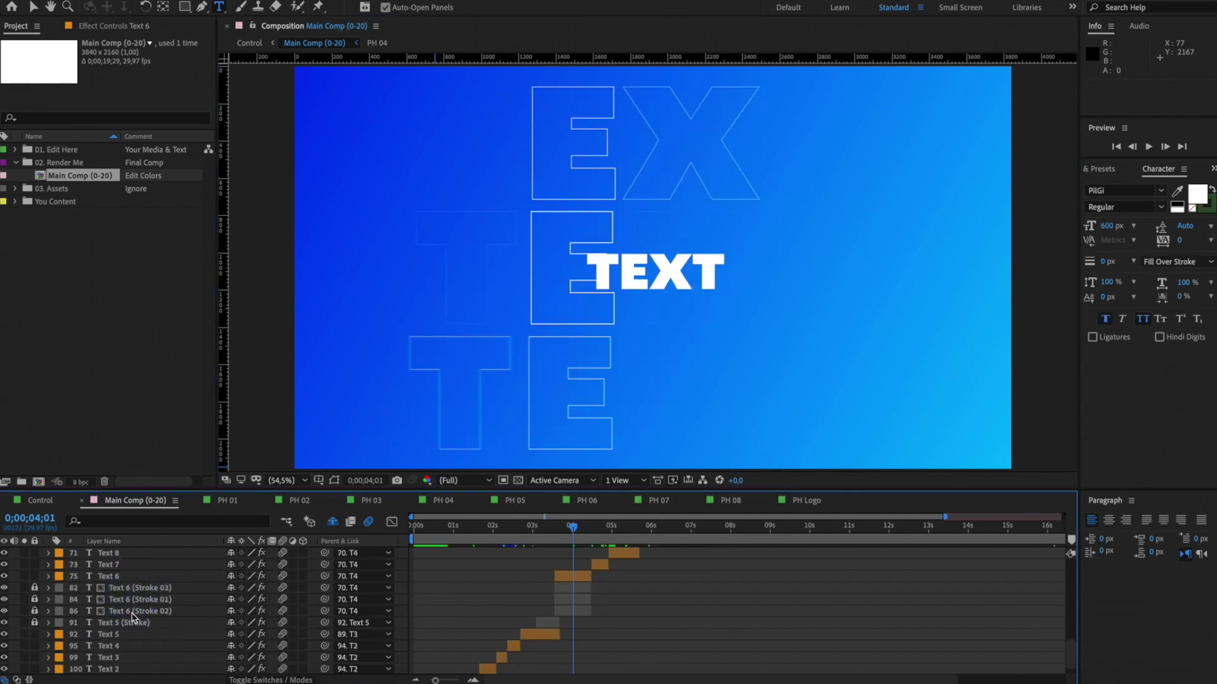
{"action": "left_click_drag", "start_coordinate": [34, 587], "coordinate": [35, 611]}
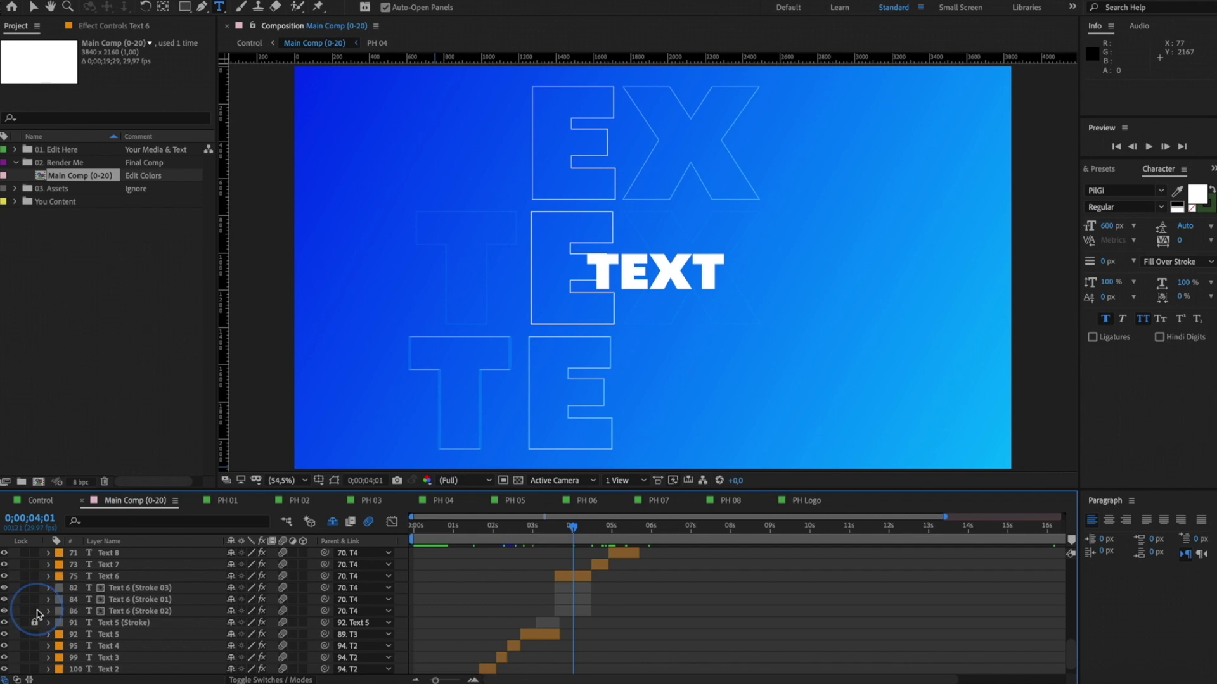
{"action": "left_click", "coordinate": [109, 576]}
{"action": "left_click", "coordinate": [137, 611], "text": "shift"}
{"action": "left_click", "coordinate": [1161, 190]}
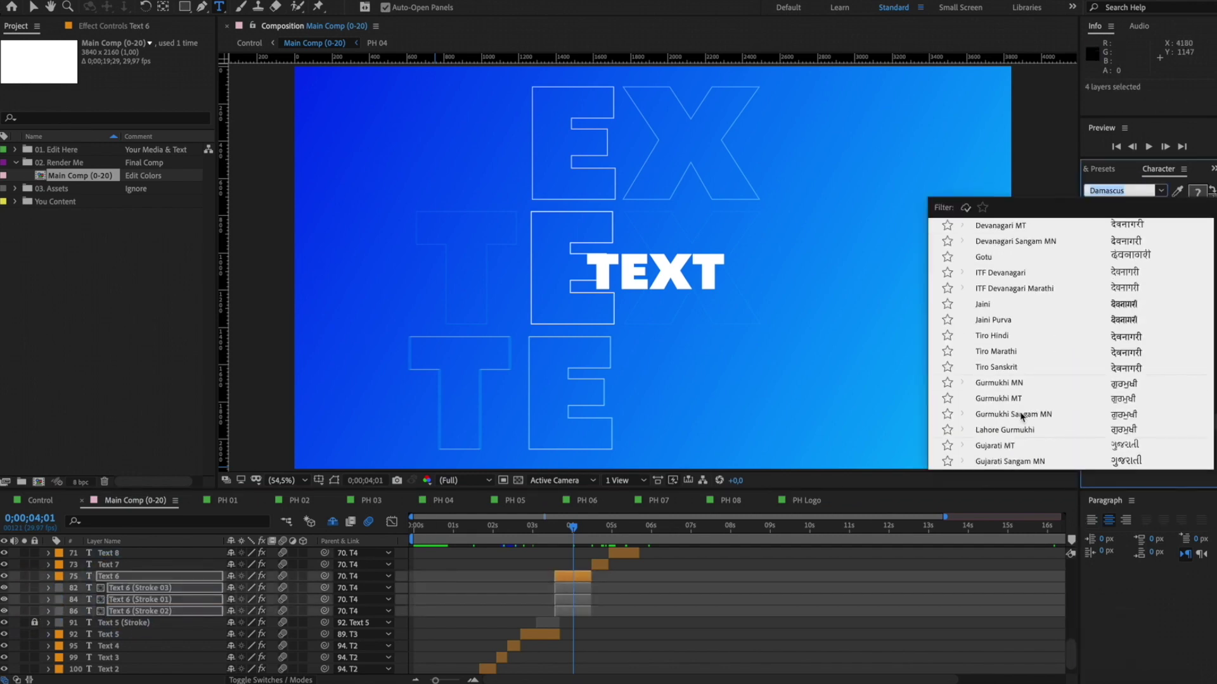
{"action": "type", "text": "P"}
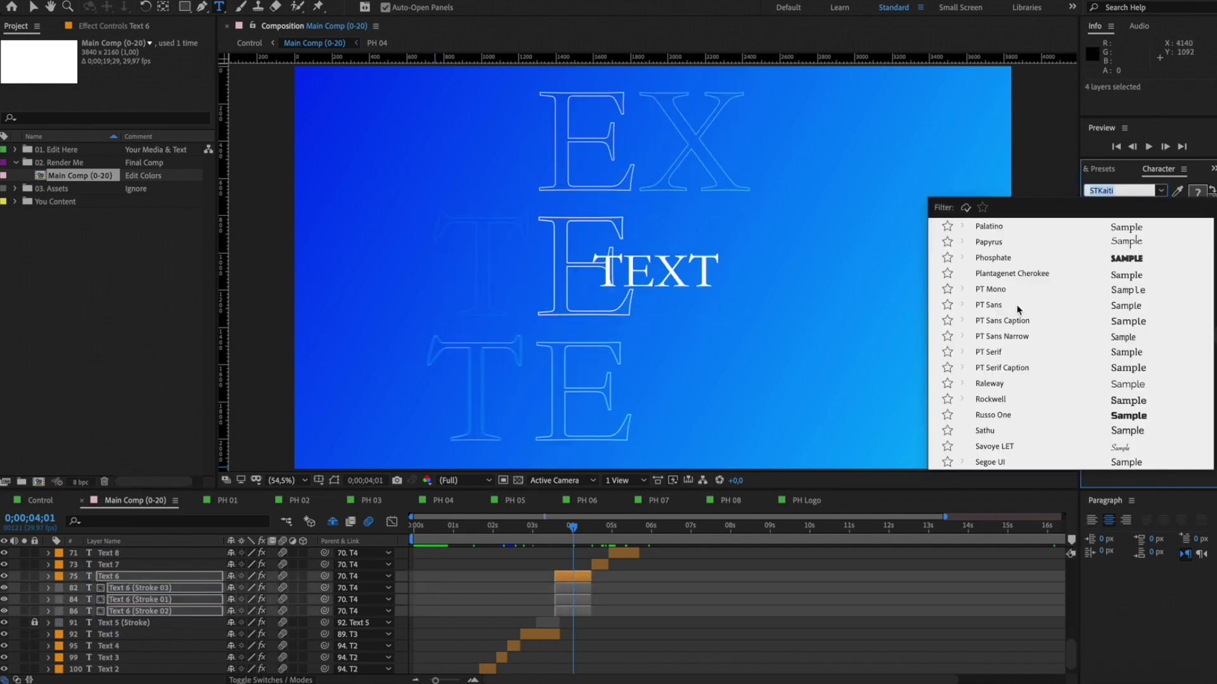
{"action": "left_click", "coordinate": [996, 290]}
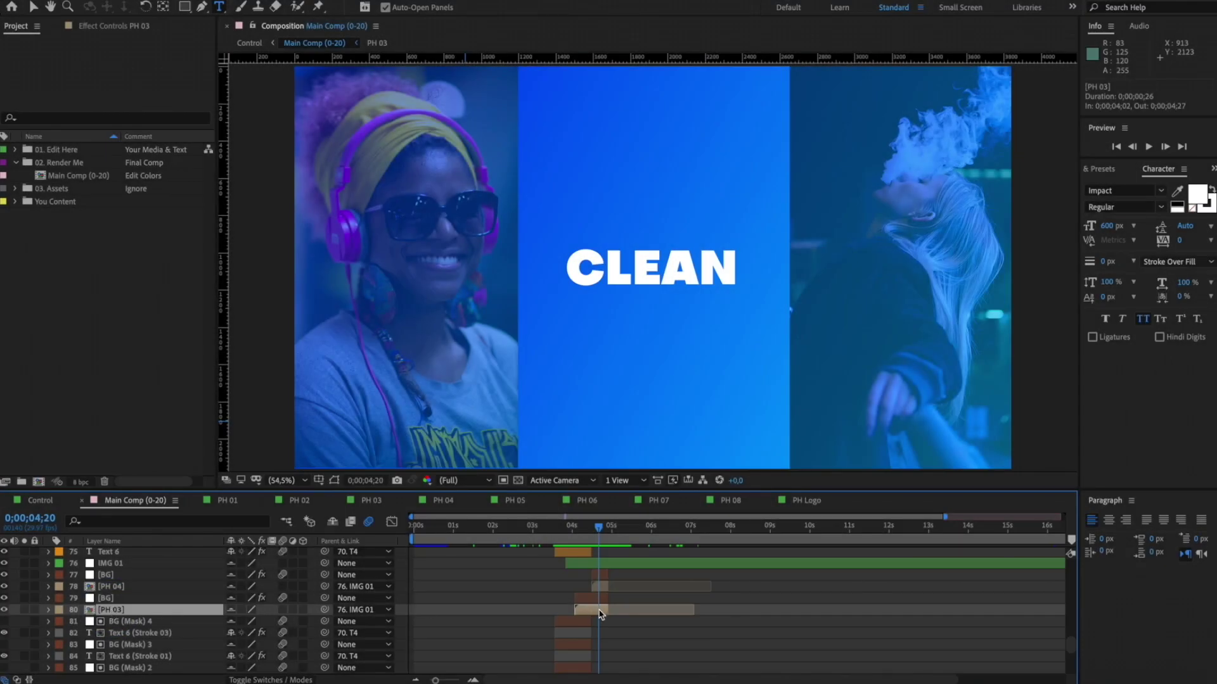
Step: Swap PH 03's photo for the portrait of a woman in round glasses
{"action": "double_click", "coordinate": [597, 612]}
{"action": "left_click", "coordinate": [15, 201]}
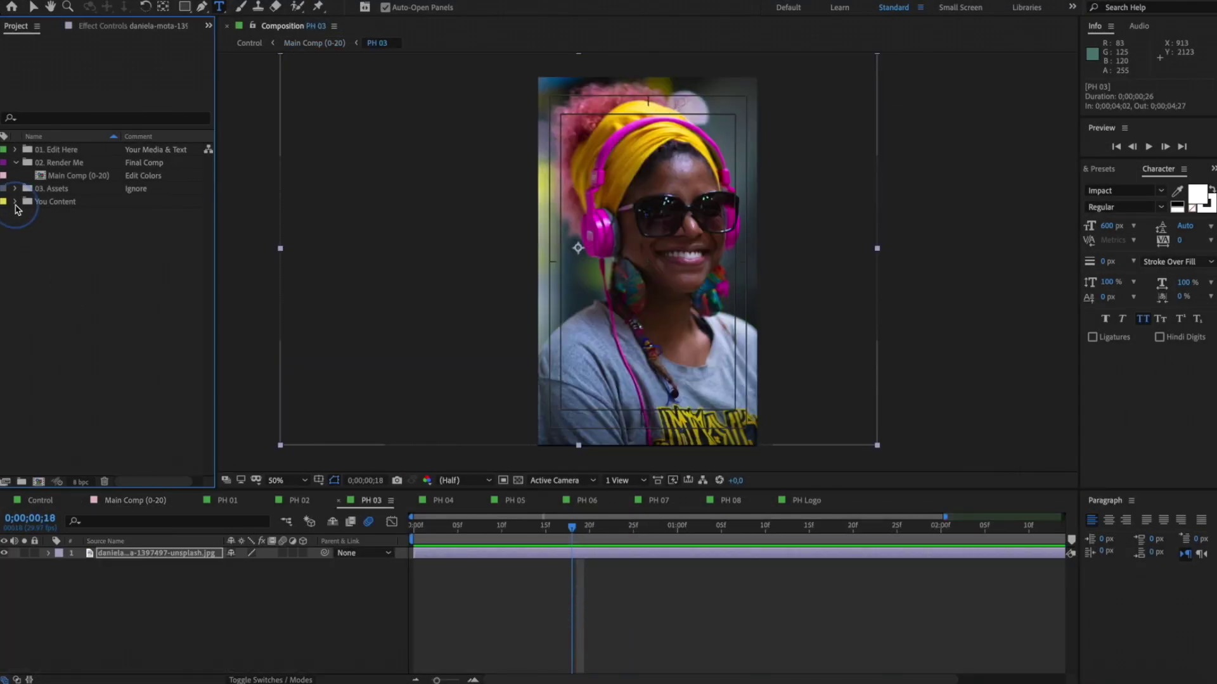
{"action": "scroll", "coordinate": [45, 263], "scroll_direction": "down", "scroll_amount": 2}
{"action": "scroll", "coordinate": [45, 263], "scroll_direction": "down", "scroll_amount": 5}
{"action": "left_click_drag", "start_coordinate": [95, 305], "coordinate": [95, 558]}
Step: Go back to Main Comp (0-20) and expand the 01. Edit Here folder
{"action": "left_click", "coordinate": [316, 43]}
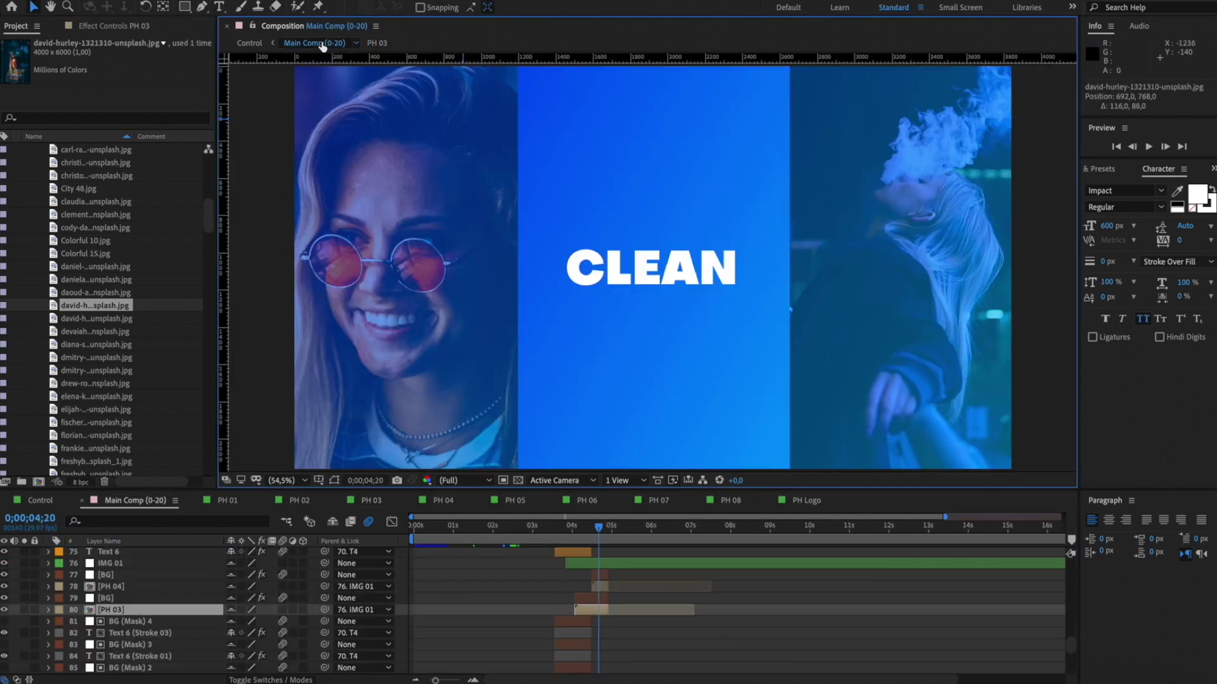
{"action": "left_click", "coordinate": [75, 318]}
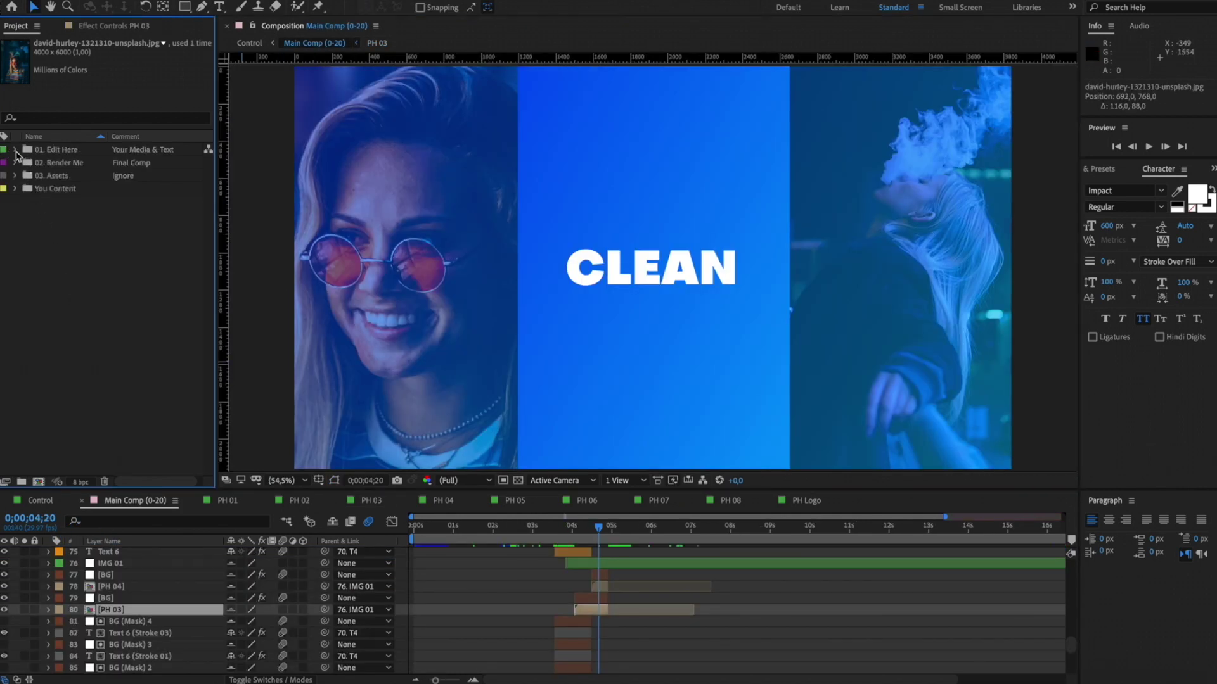
{"action": "left_click", "coordinate": [15, 151]}
Step: In the Control layer's effects, set Background 3 - Color 2 to a new blue
{"action": "double_click", "coordinate": [52, 293]}
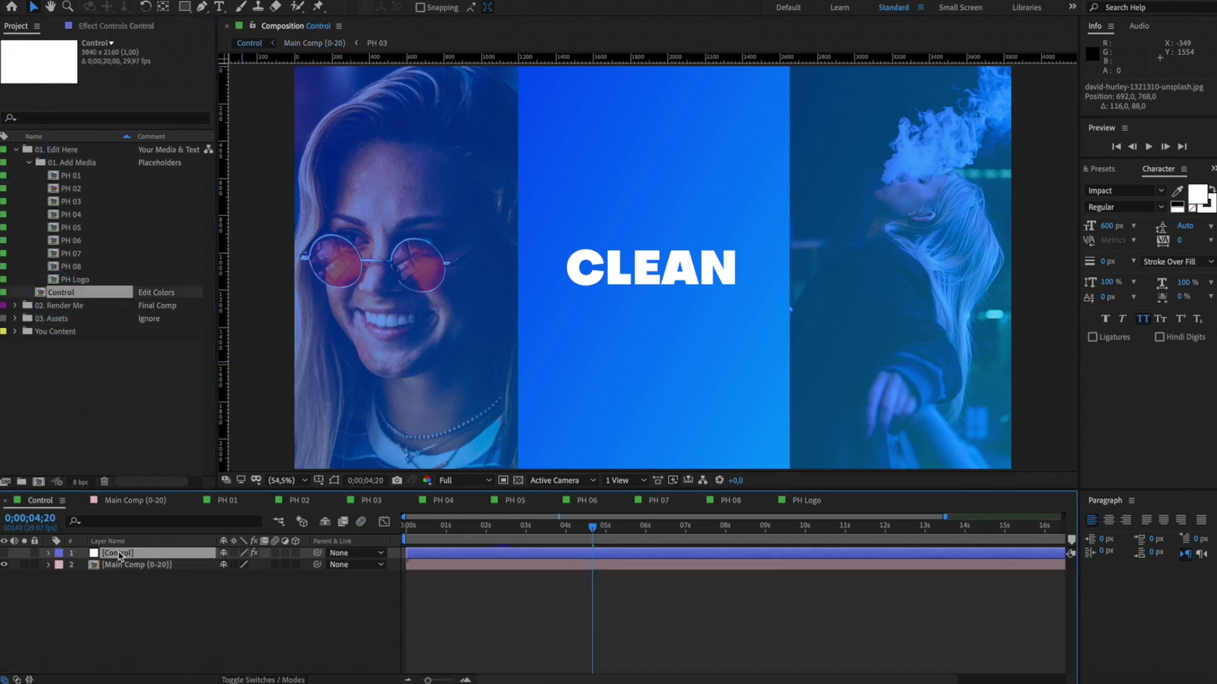
{"action": "left_click", "coordinate": [119, 555]}
{"action": "left_click", "coordinate": [116, 26]}
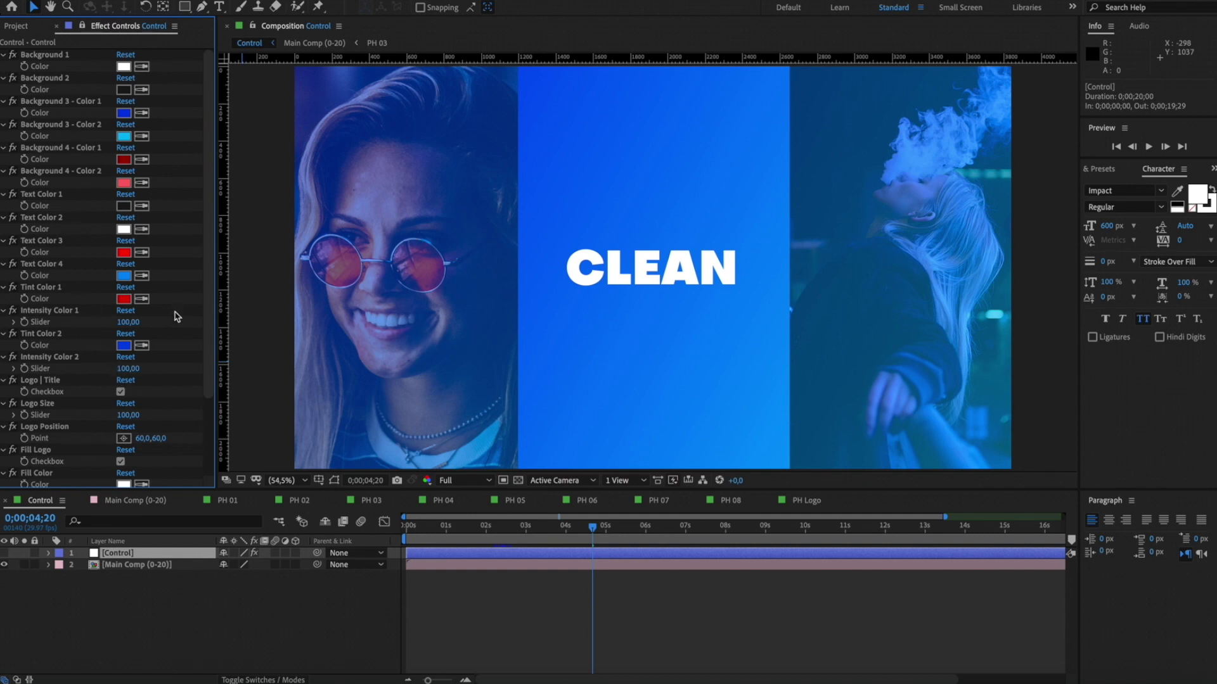
{"action": "left_click", "coordinate": [123, 136]}
{"action": "left_click", "coordinate": [582, 416]}
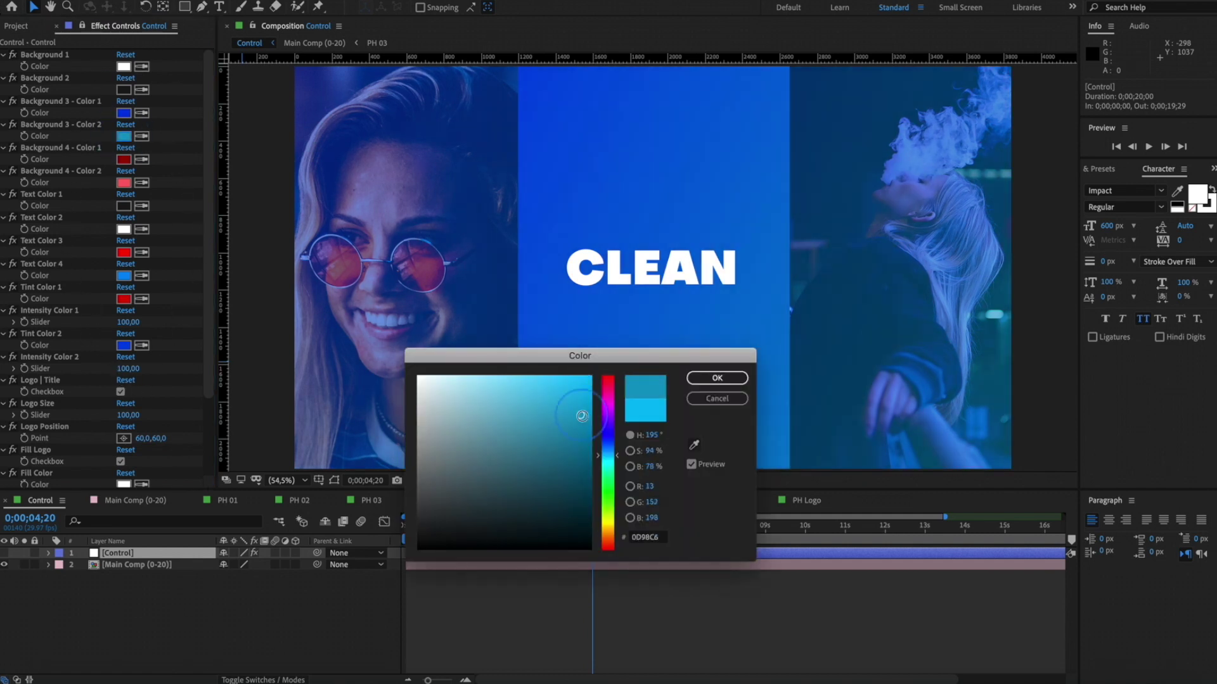
{"action": "left_click", "coordinate": [716, 378]}
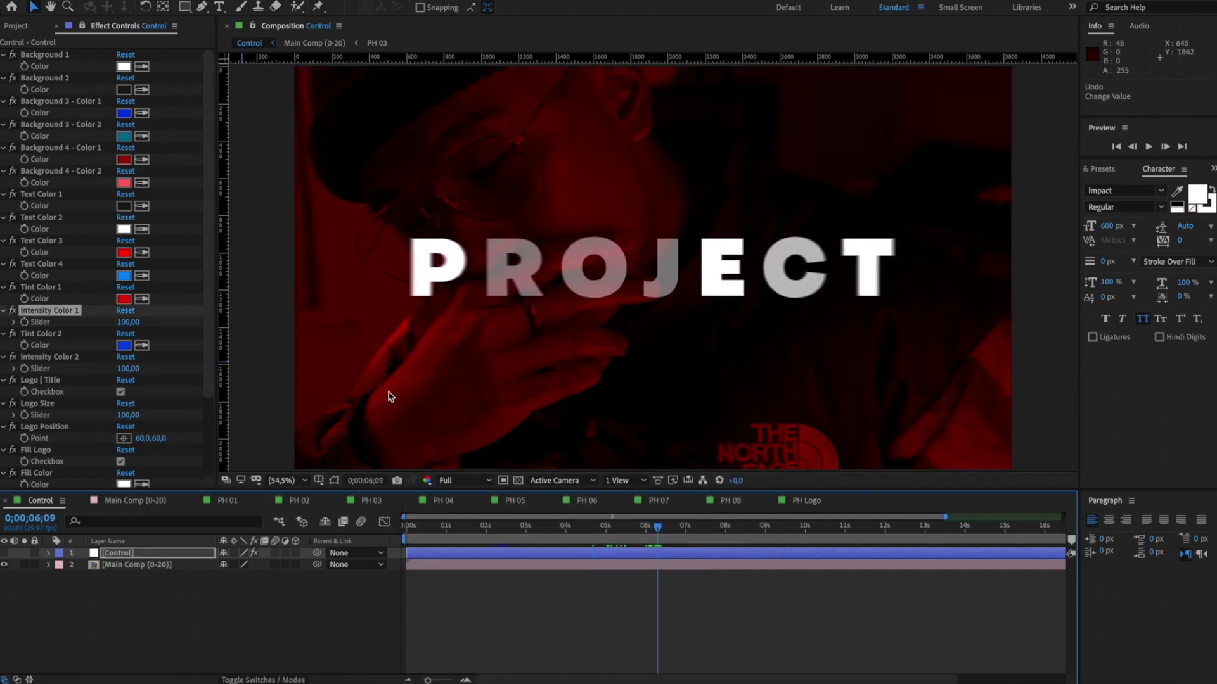
Step: Set Tint Color 1 to a blue shade and Text Color 2 to green
{"action": "left_click", "coordinate": [124, 298]}
{"action": "left_click", "coordinate": [517, 376]}
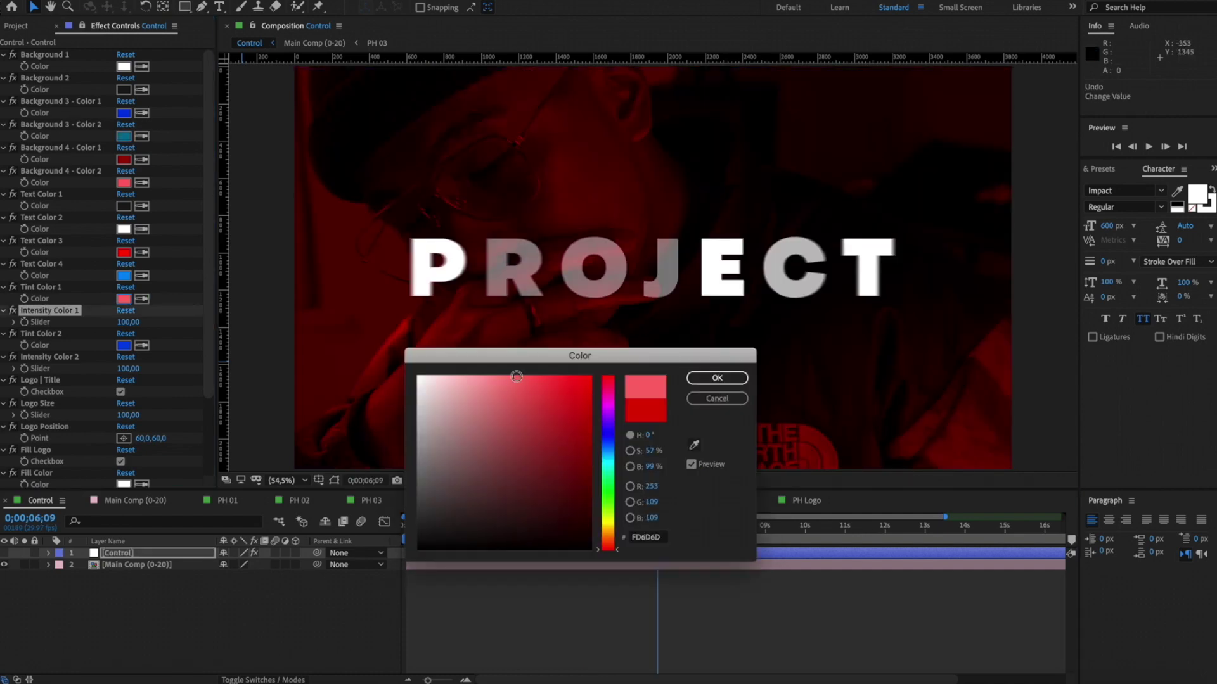
{"action": "left_click_drag", "start_coordinate": [618, 549], "coordinate": [620, 530]}
{"action": "left_click_drag", "start_coordinate": [617, 418], "coordinate": [608, 437]}
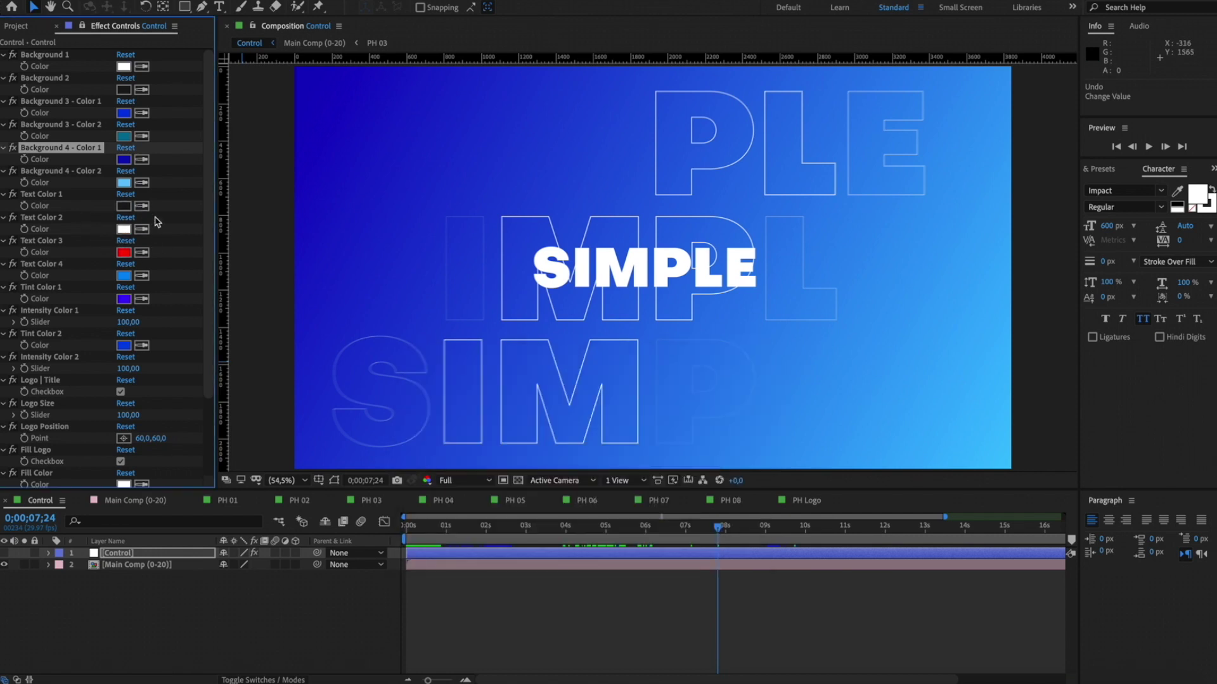
{"action": "left_click", "coordinate": [124, 229]}
{"action": "left_click", "coordinate": [498, 376]}
{"action": "left_click", "coordinate": [613, 501]}
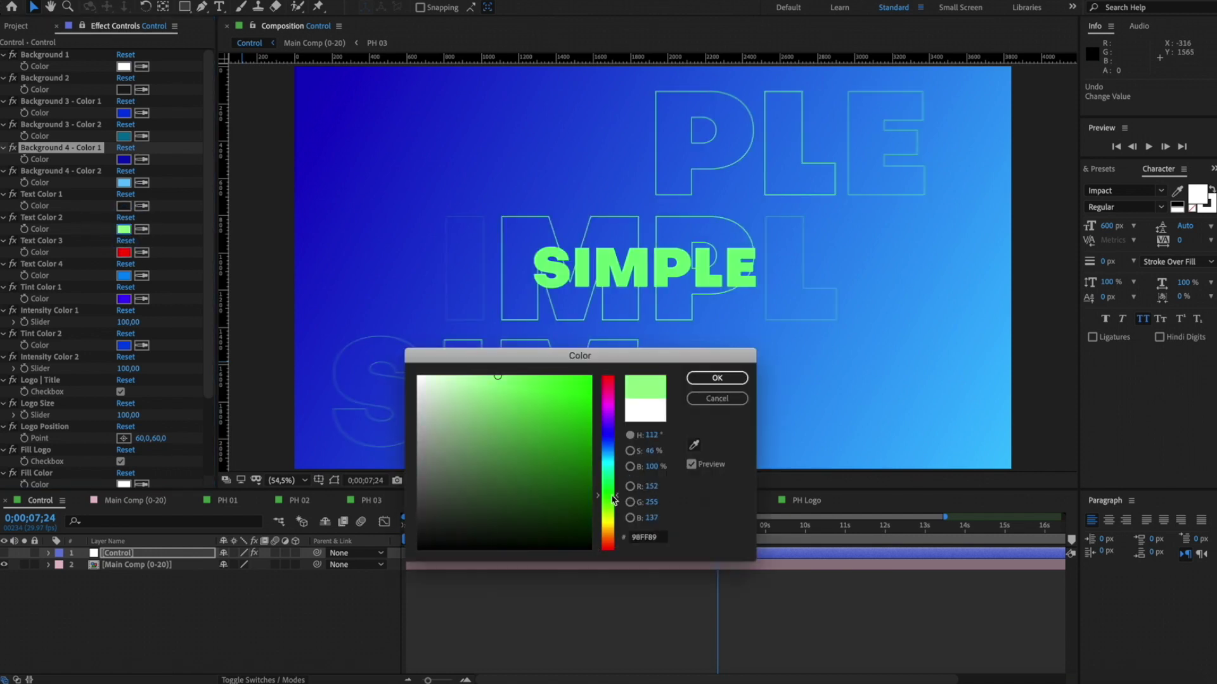
{"action": "left_click", "coordinate": [712, 379]}
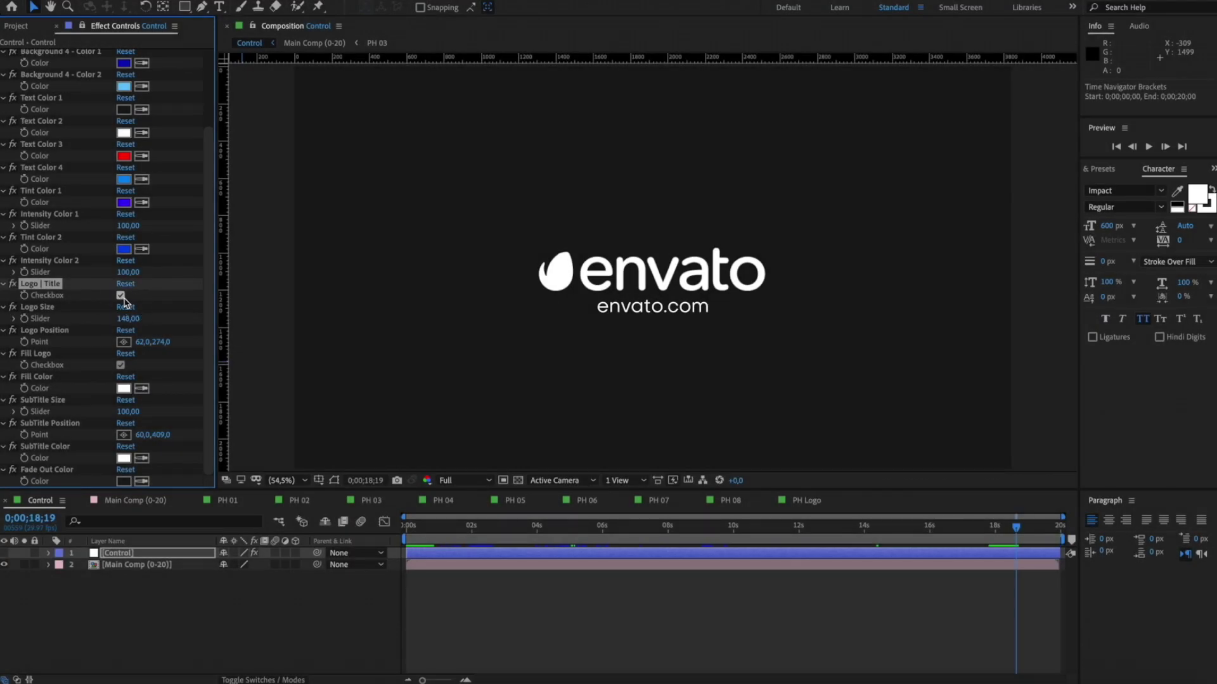
Step: Keep the logo ending with Fill Logo on, and set the logo Fill Color to pink
{"action": "left_click", "coordinate": [120, 295]}
{"action": "left_click", "coordinate": [120, 295]}
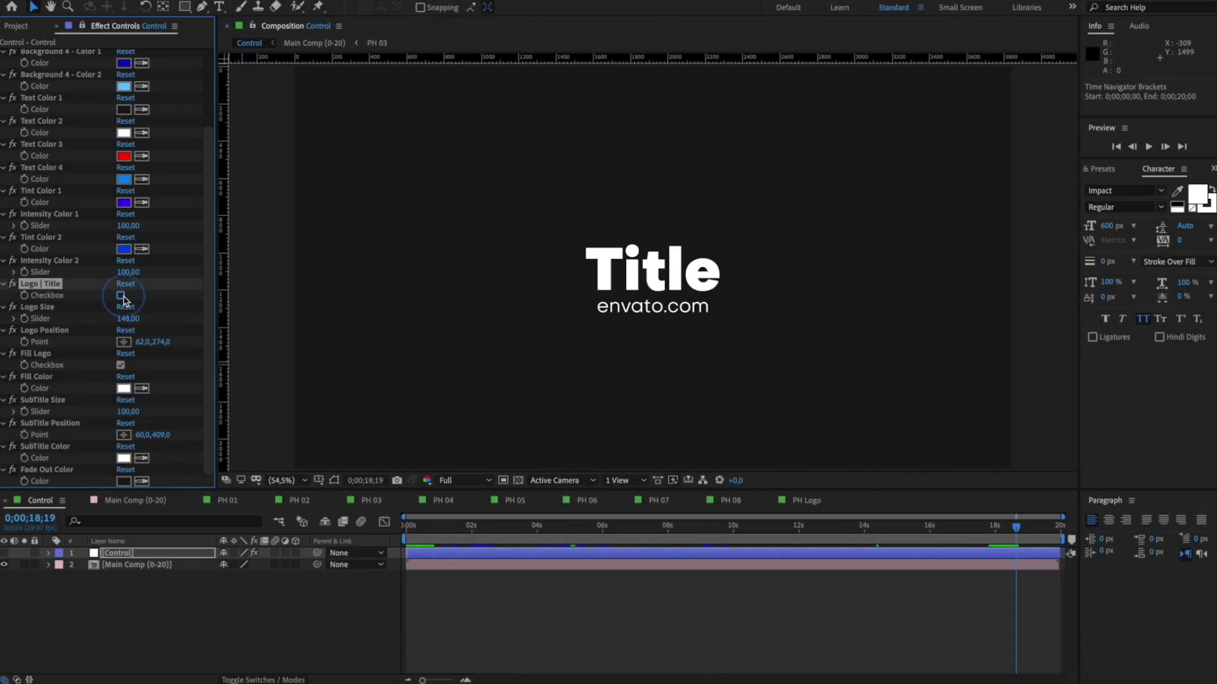
{"action": "left_click", "coordinate": [121, 365]}
{"action": "left_click", "coordinate": [121, 365]}
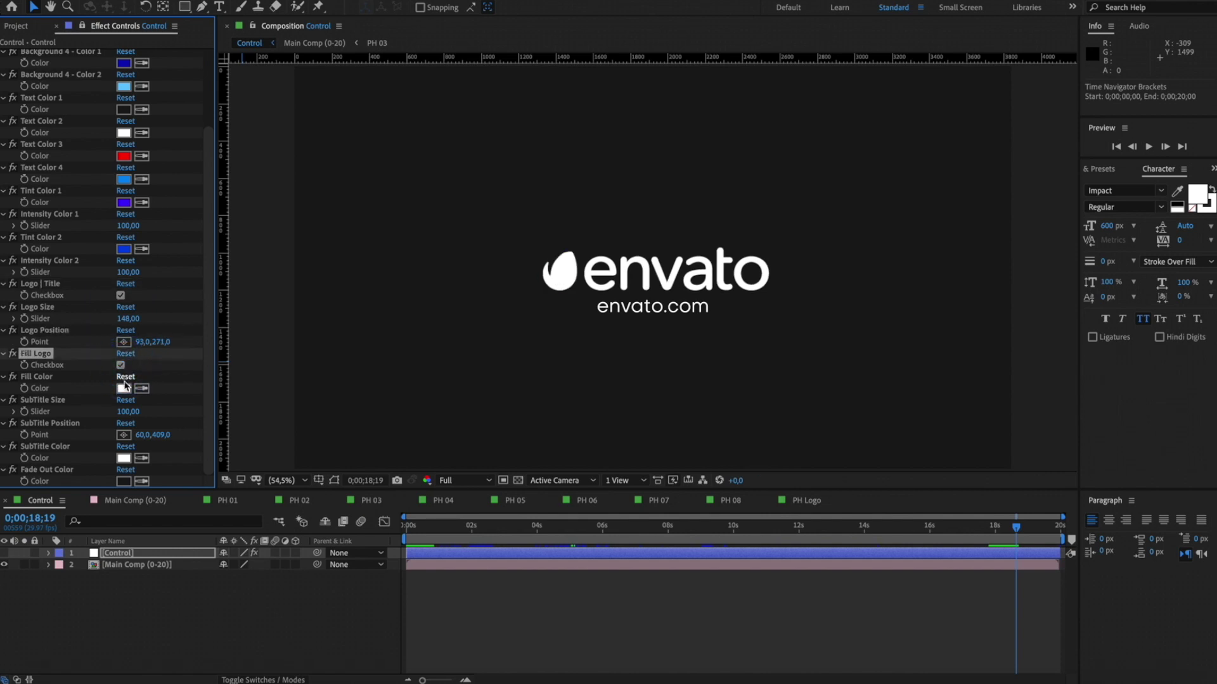
{"action": "left_click", "coordinate": [124, 388]}
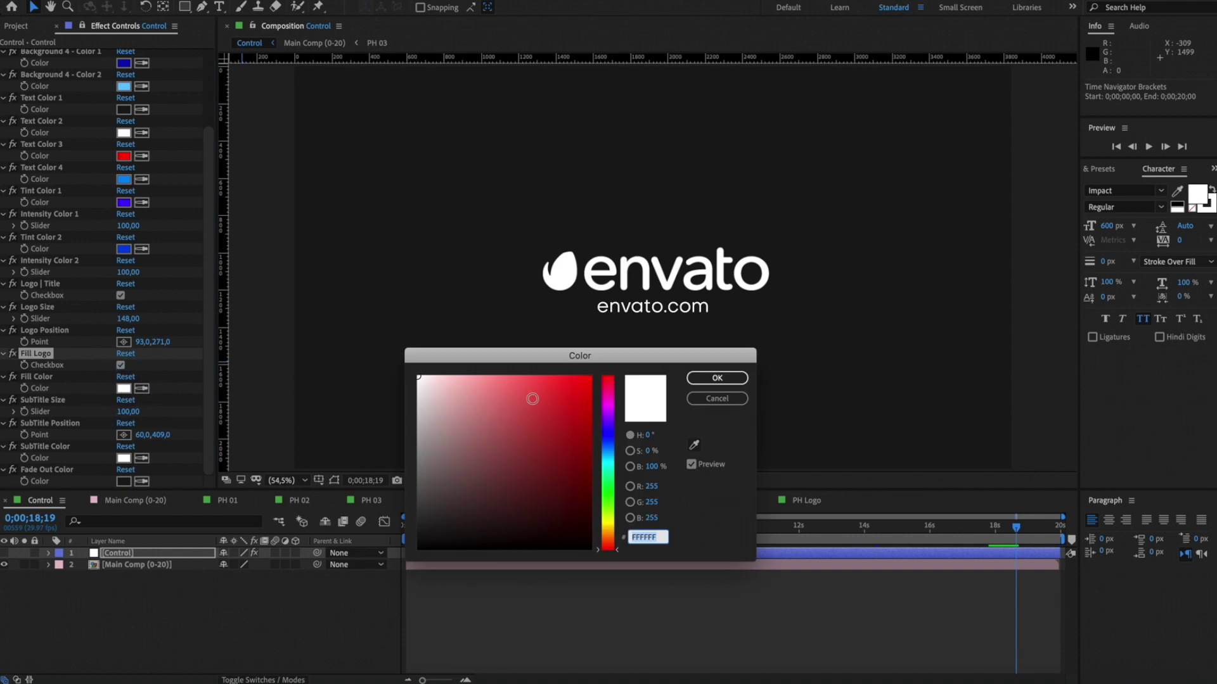
{"action": "left_click", "coordinate": [501, 379]}
{"action": "left_click", "coordinate": [712, 378]}
{"action": "double_click", "coordinate": [136, 565]}
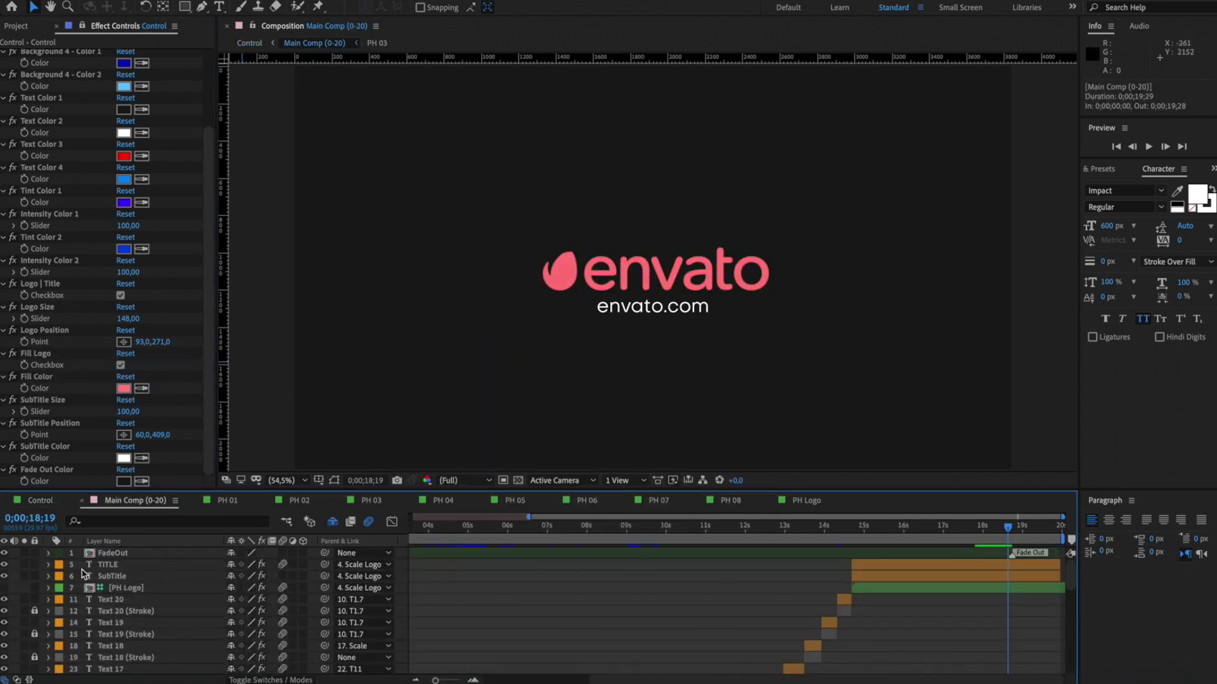
Step: Change the subtitle text to 'subtitle here' and colour it light blue
{"action": "double_click", "coordinate": [117, 577]}
{"action": "type", "text": "subtitle here"}
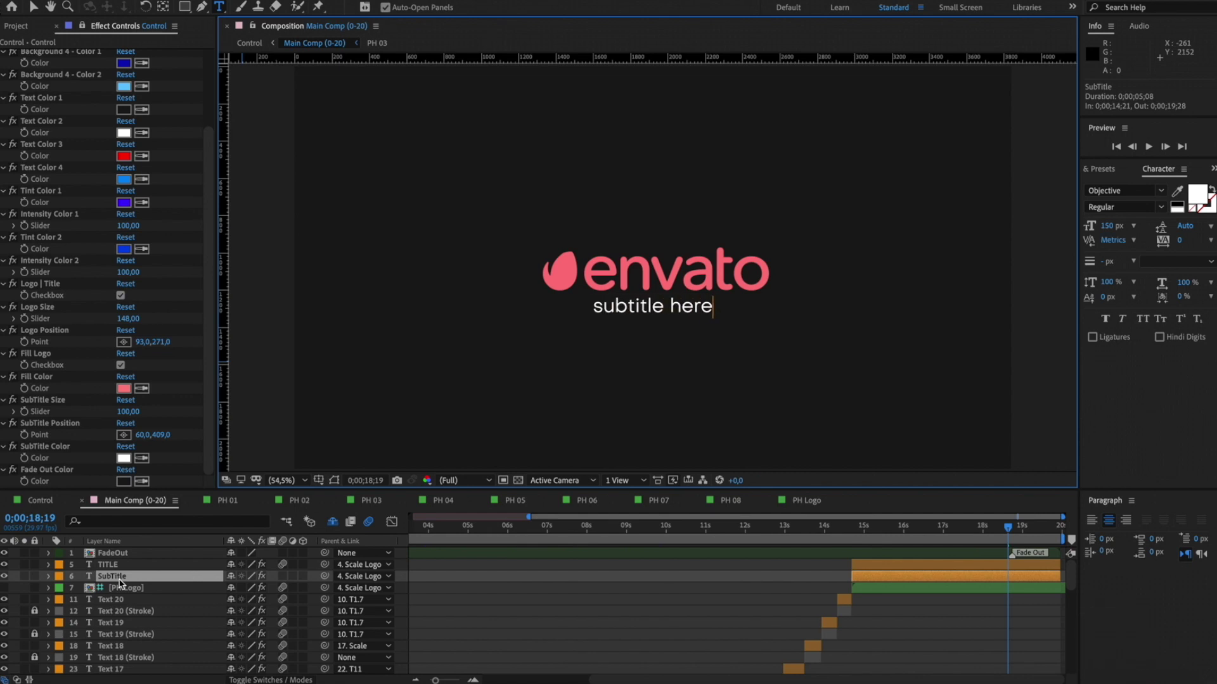
{"action": "left_click", "coordinate": [124, 458]}
{"action": "left_click", "coordinate": [532, 374]}
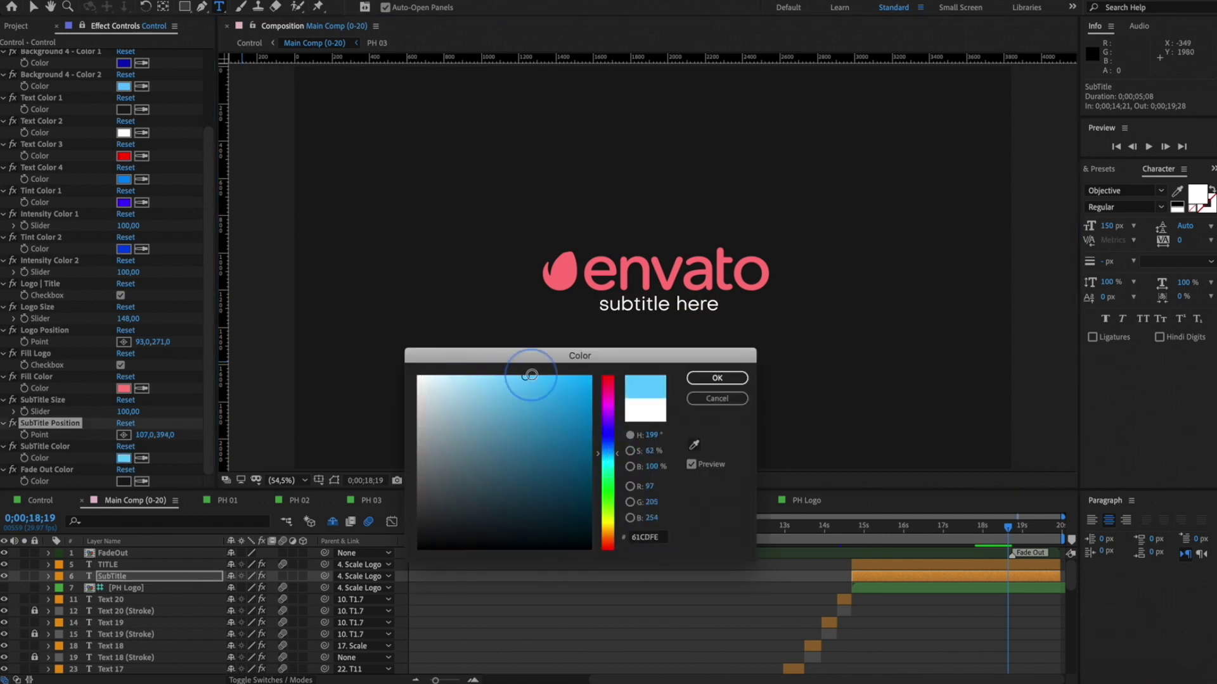
{"action": "left_click", "coordinate": [565, 373]}
{"action": "left_click", "coordinate": [703, 378]}
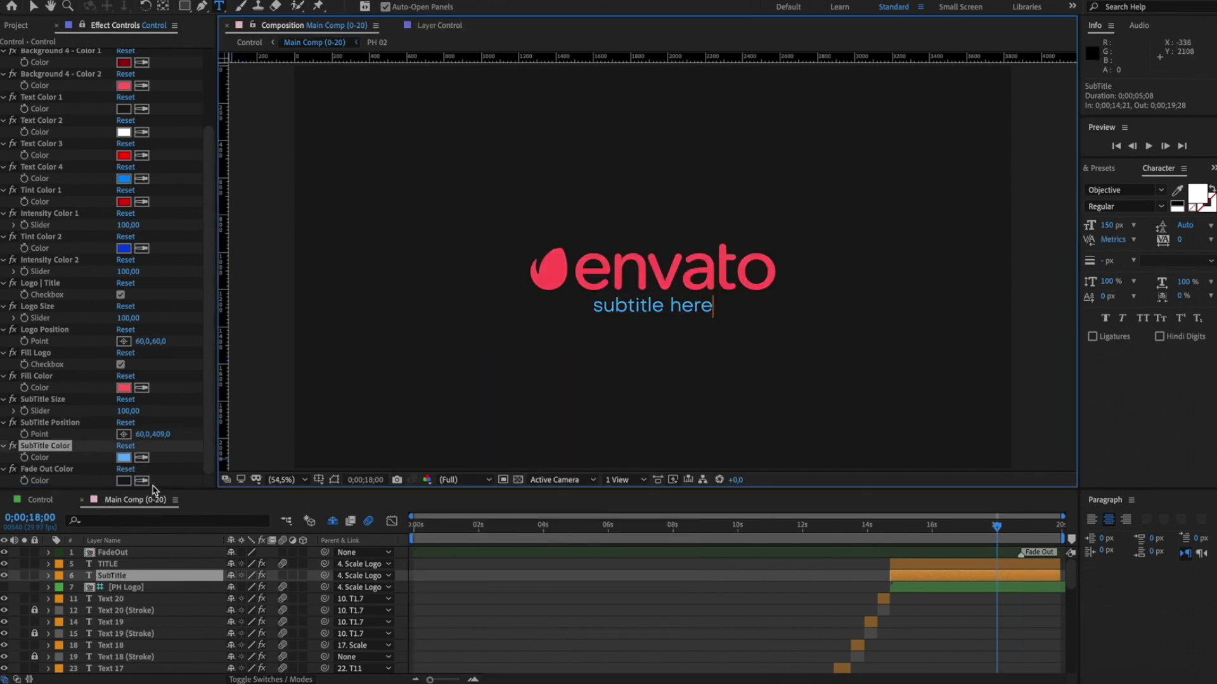
Step: Set Fade Out Color to FFFFFF and preview the ending
{"action": "left_click", "coordinate": [123, 480]}
{"action": "type", "text": "FFFFFF"}
{"action": "left_click", "coordinate": [700, 379]}
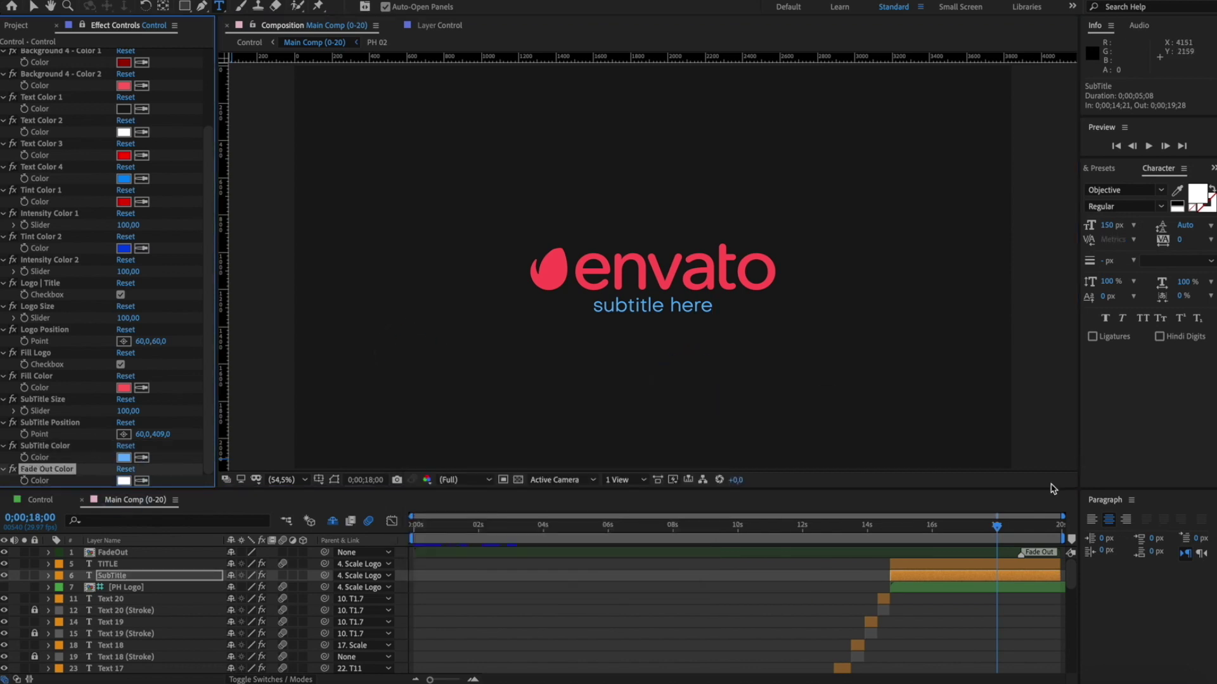
{"action": "key", "text": "space"}
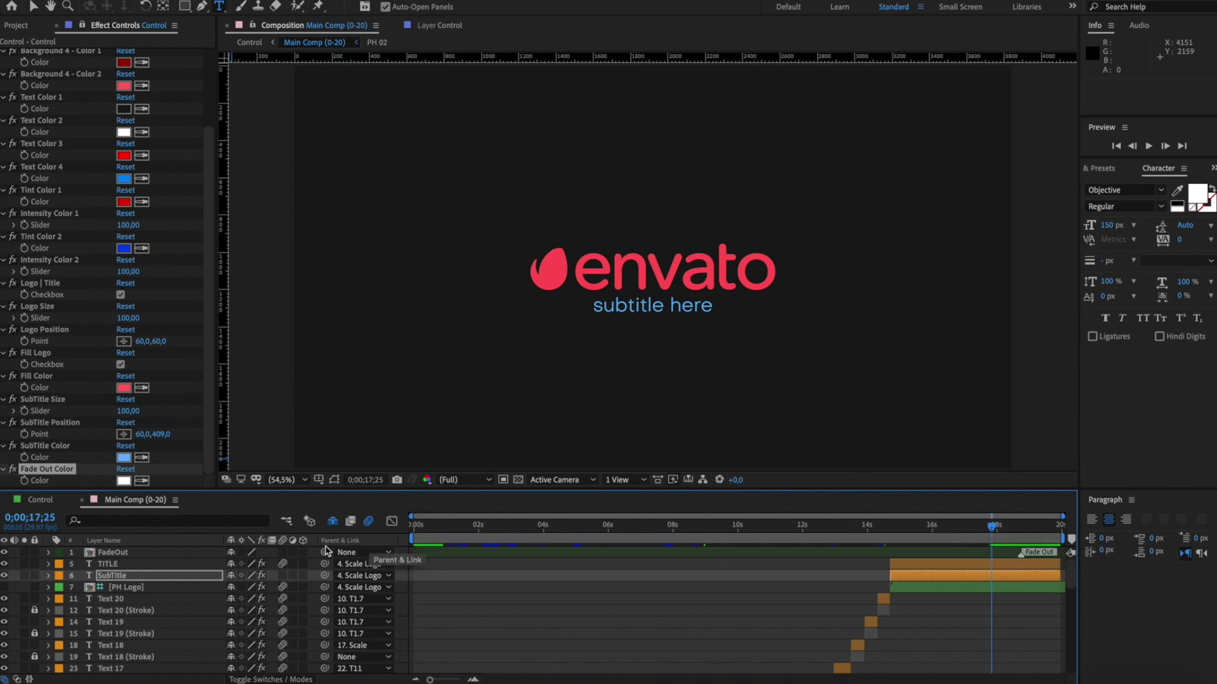
Step: Move the FadeOut marker earlier to 0;00;17;04 and preview the new fade timing
{"action": "left_click", "coordinate": [186, 555]}
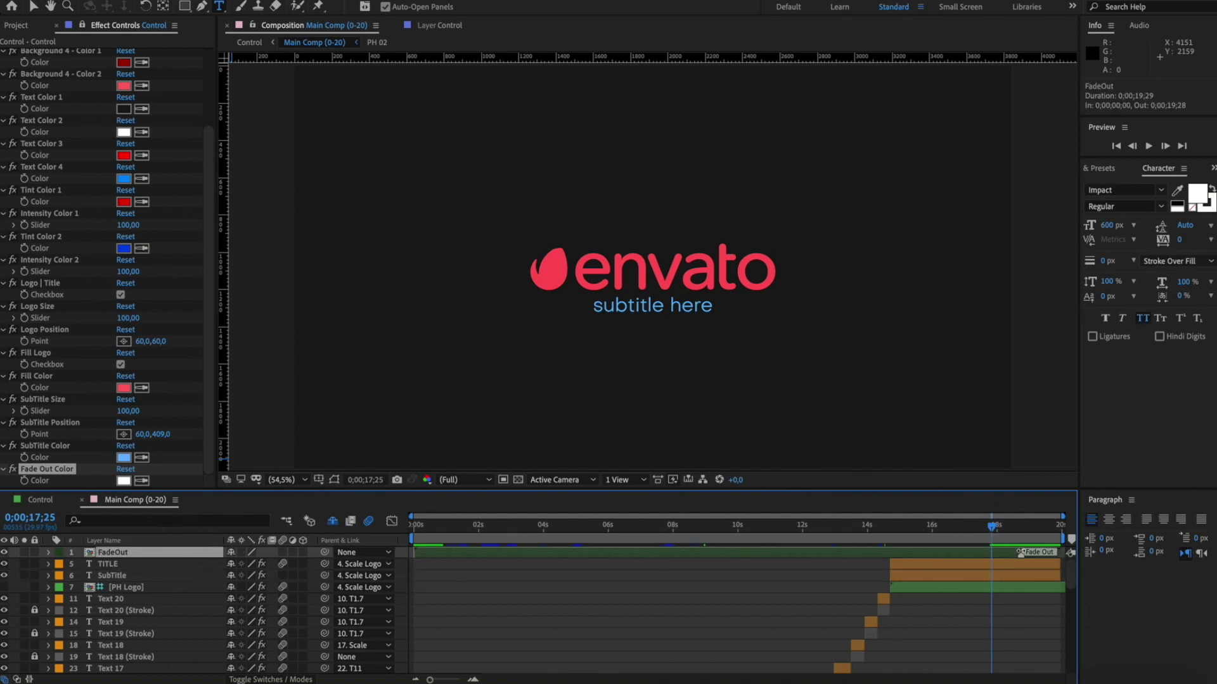
{"action": "mouse_move", "coordinate": [1020, 552]}
{"action": "left_mouse_down"}
{"action": "mouse_move", "coordinate": [958, 554]}
{"action": "mouse_move", "coordinate": [986, 553]}
{"action": "left_mouse_up"}
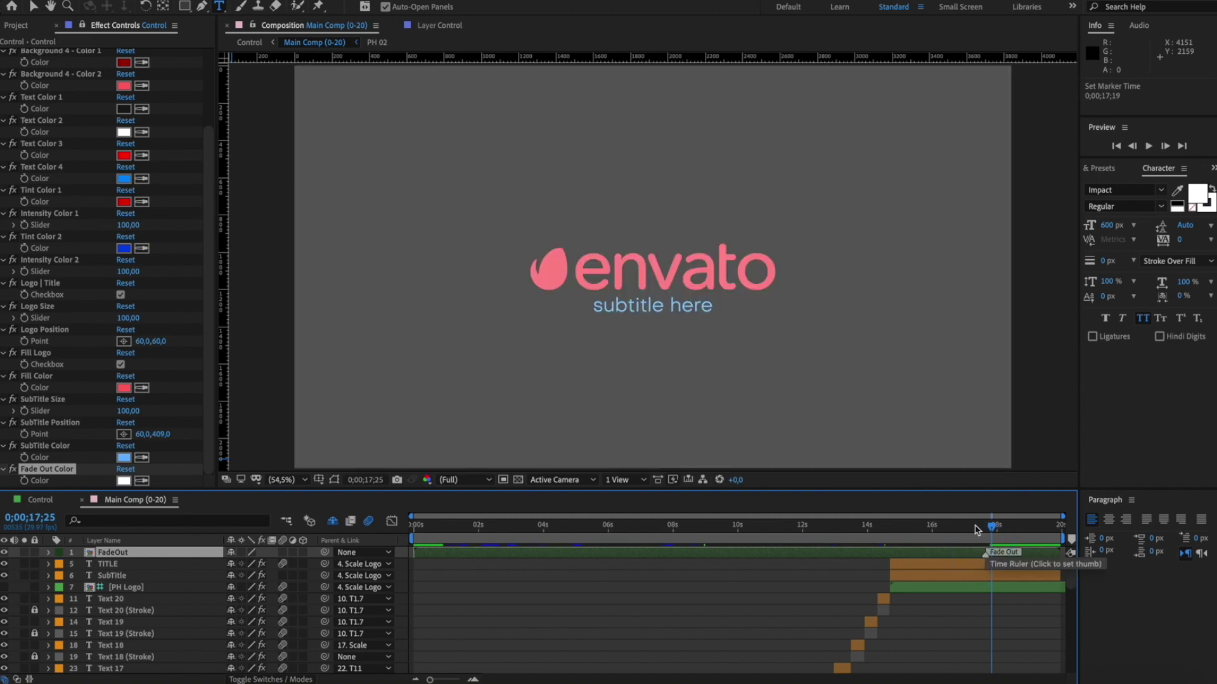
{"action": "left_click", "coordinate": [971, 530]}
{"action": "key", "text": "space"}
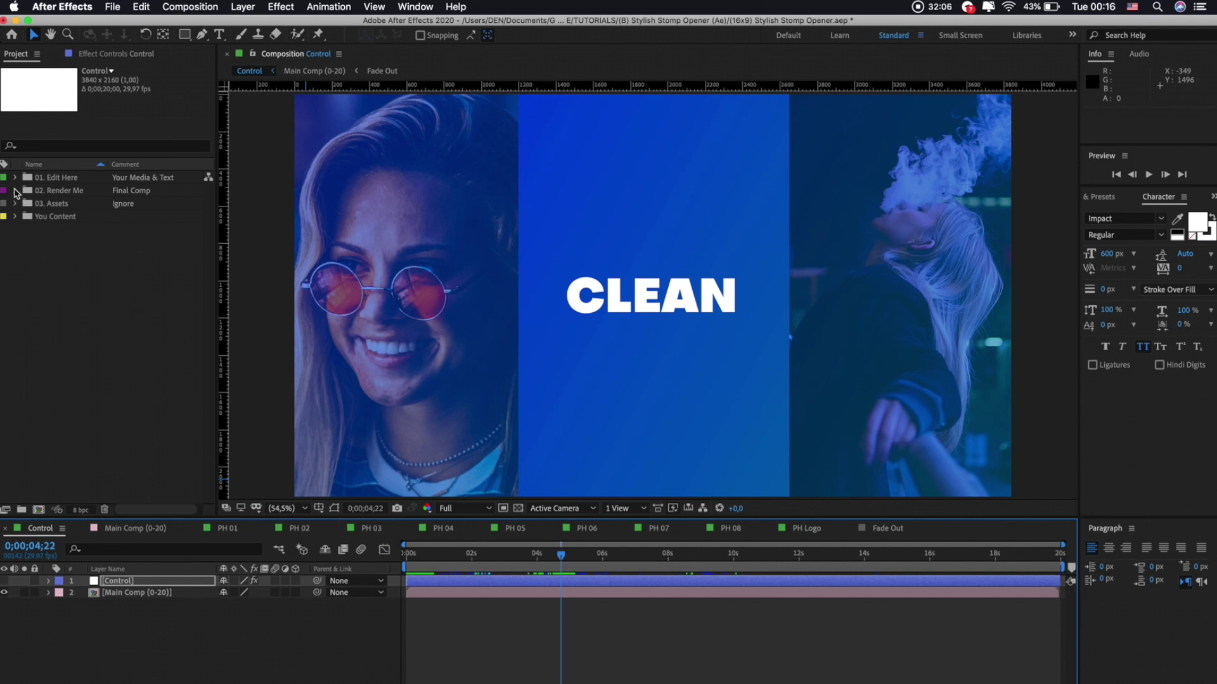
Step: Add Main Comp (0-20) from the 02. Render Me folder to the Adobe Media Encoder queue
{"action": "left_click", "coordinate": [15, 191]}
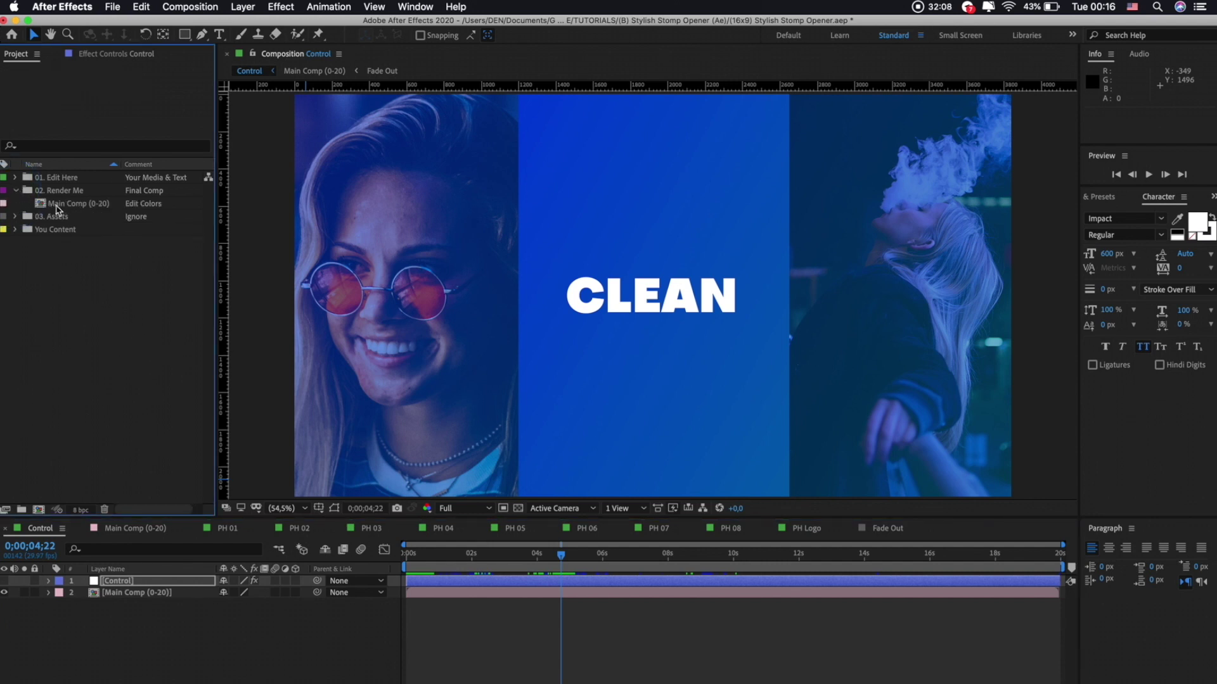
{"action": "left_click", "coordinate": [57, 204]}
{"action": "left_click", "coordinate": [203, 6]}
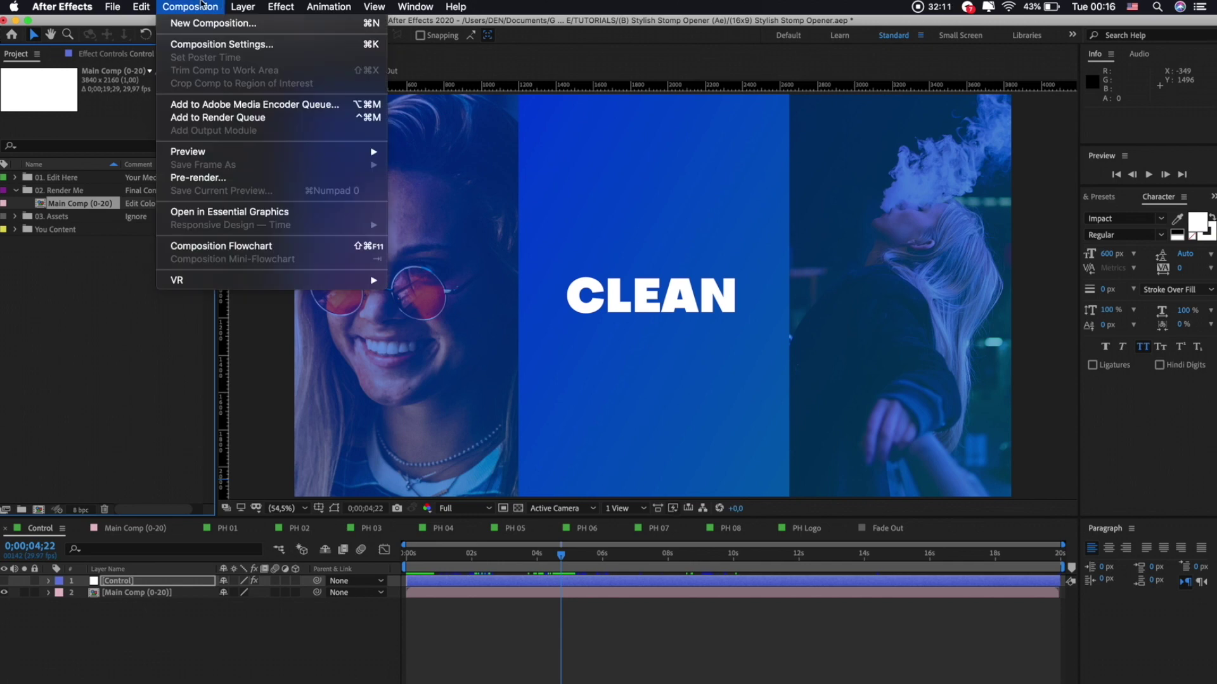
{"action": "left_click", "coordinate": [249, 106]}
Step: Switch the Main Comp (0-20) H.264 job's preset to YouTube 2160p 4K Ultra HD
{"action": "left_click", "coordinate": [669, 115]}
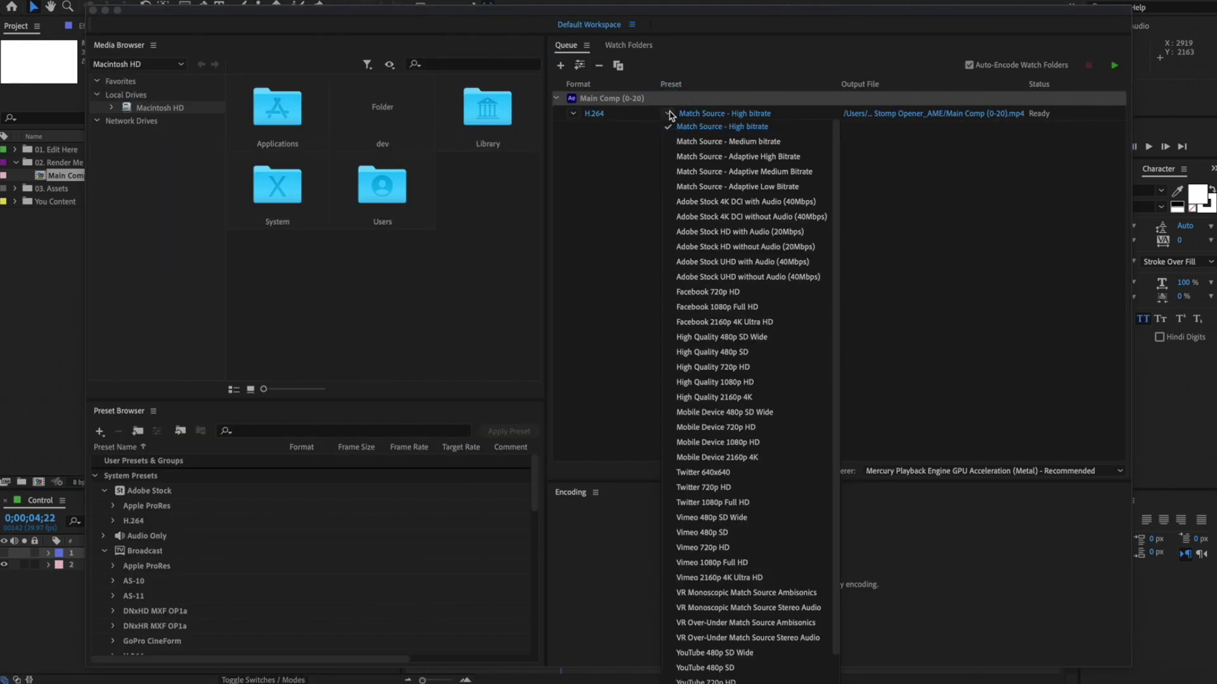
{"action": "scroll", "coordinate": [732, 412], "scroll_direction": "down", "scroll_amount": 2}
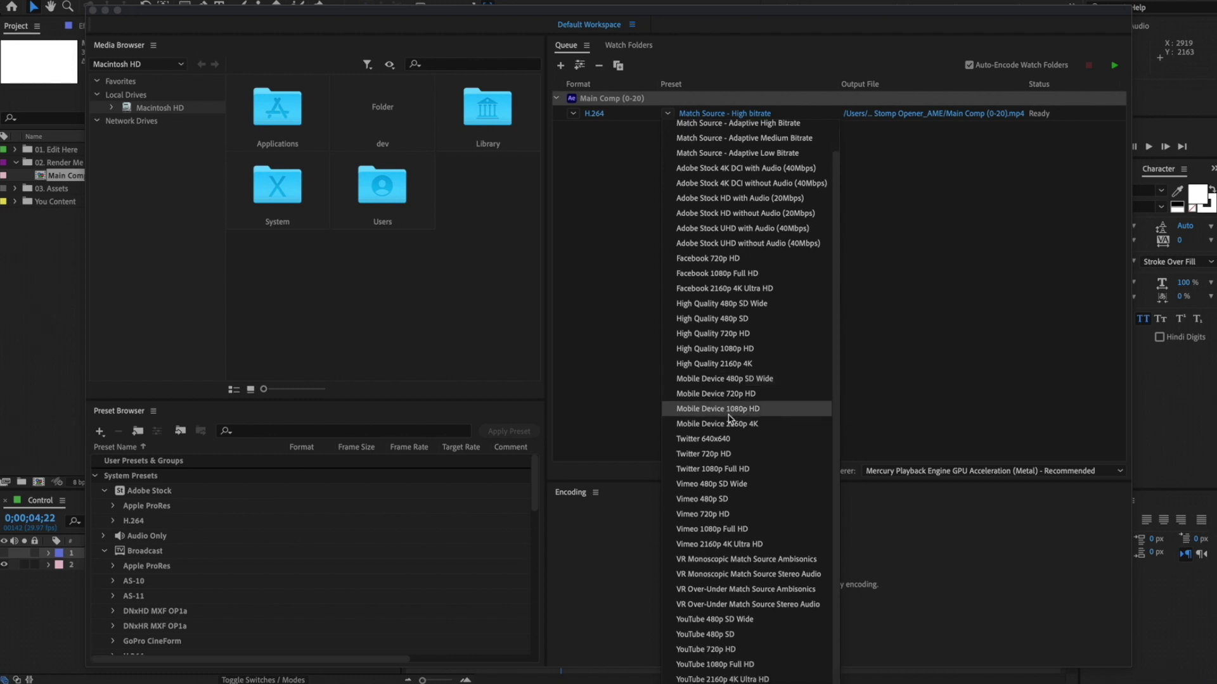
{"action": "left_click", "coordinate": [722, 678]}
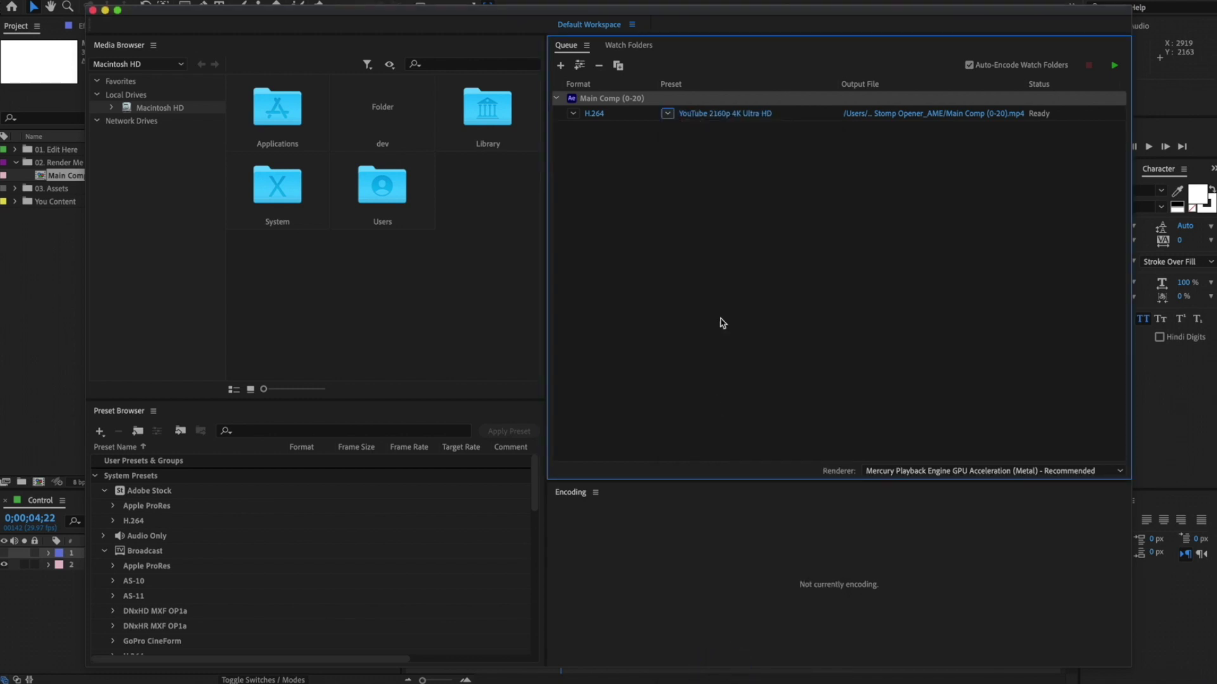